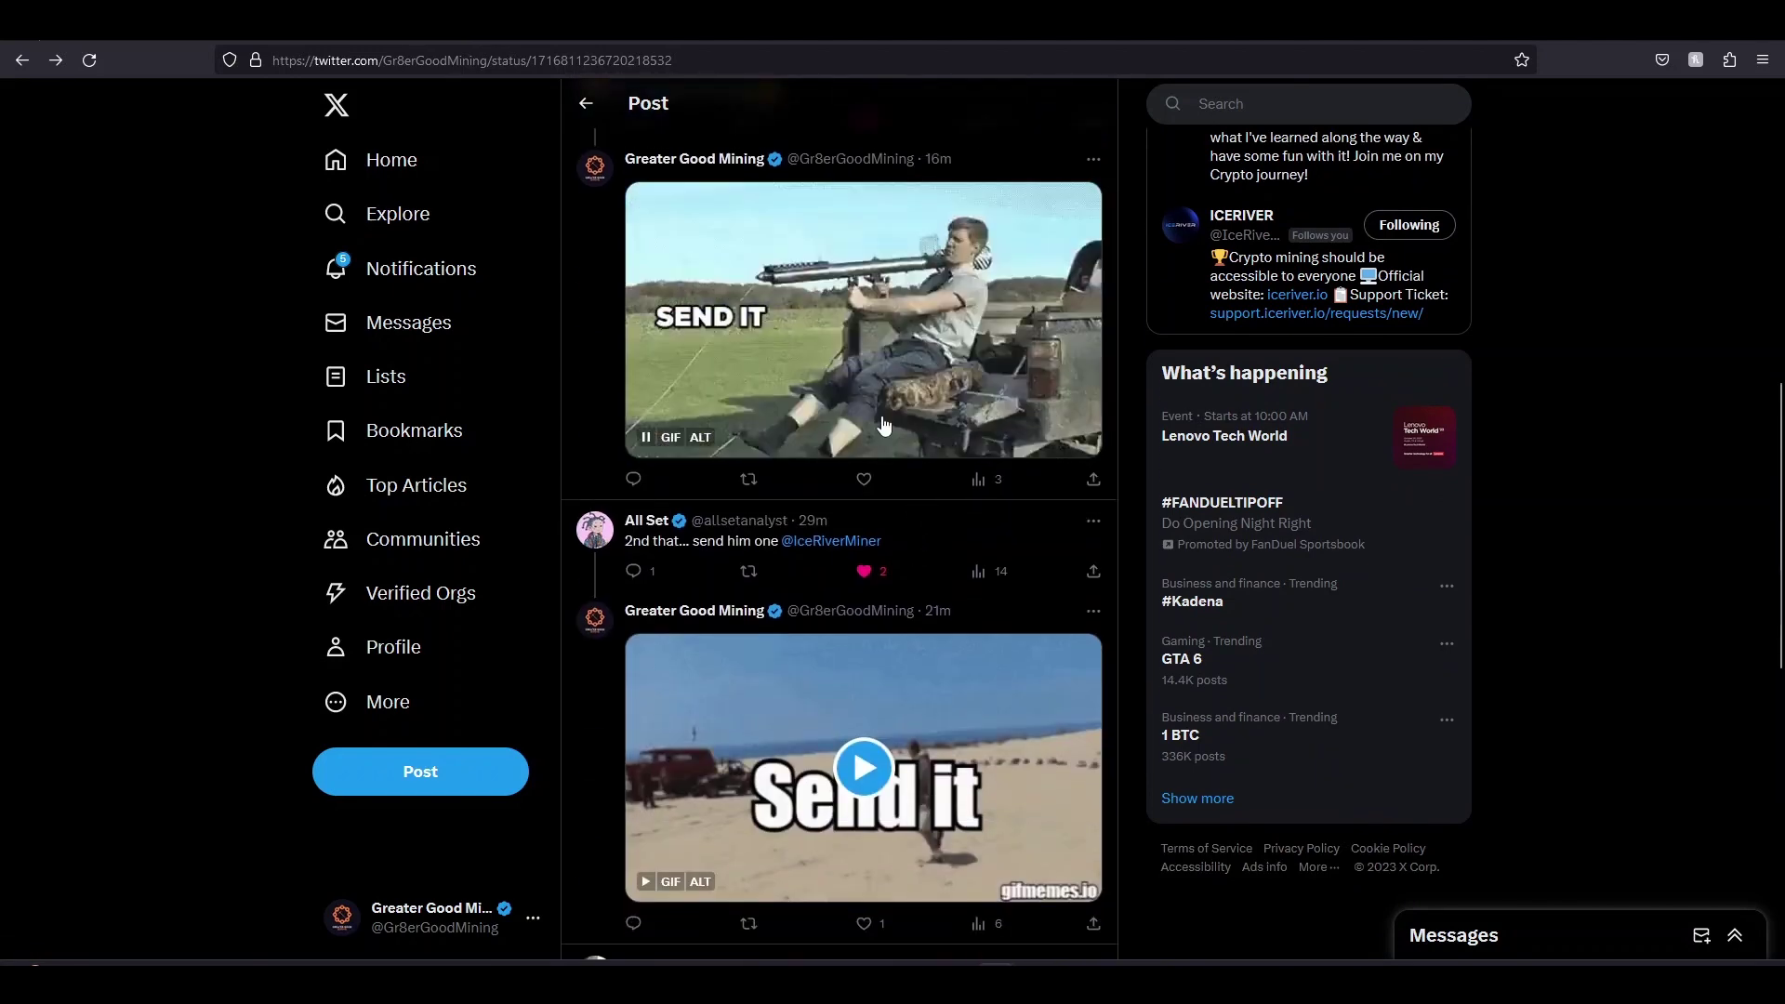
Step: Review the ICERIVER KS0 PRO announcement post and switch to the Kaspa network hashrate chart
{"action": "scroll", "coordinate": [891, 469], "scroll_direction": "up", "scroll_amount": 9}
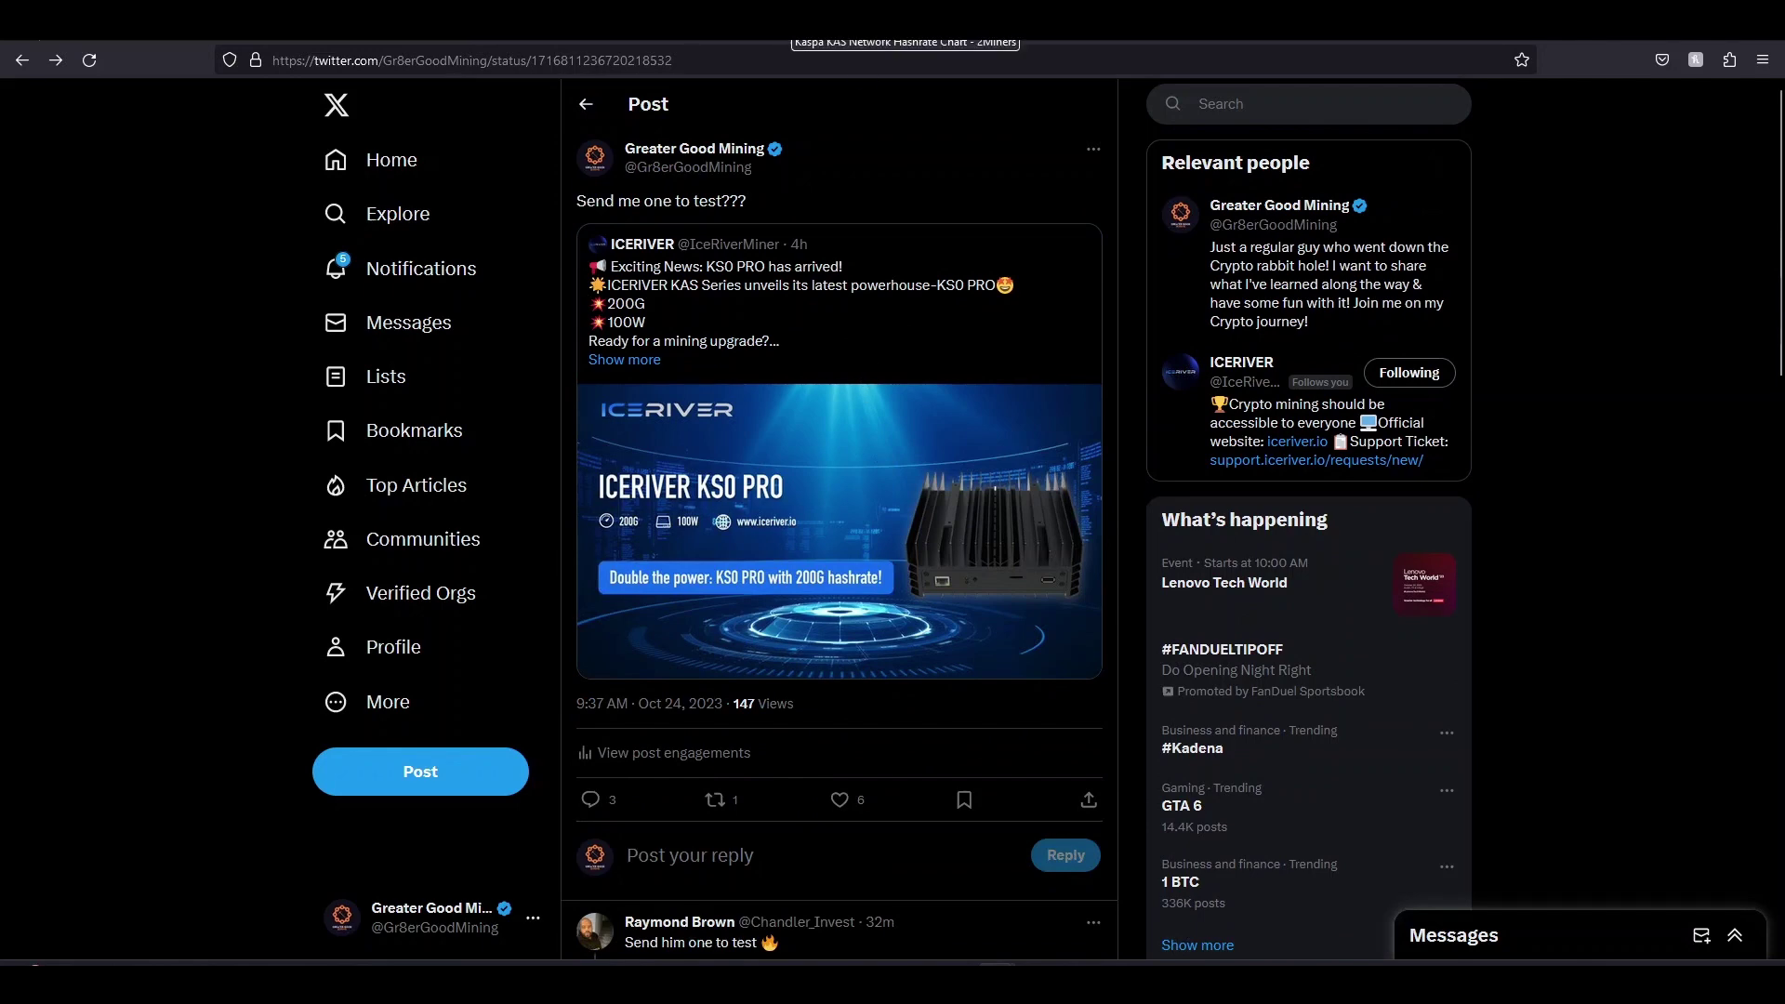
{"action": "left_click", "coordinate": [904, 28]}
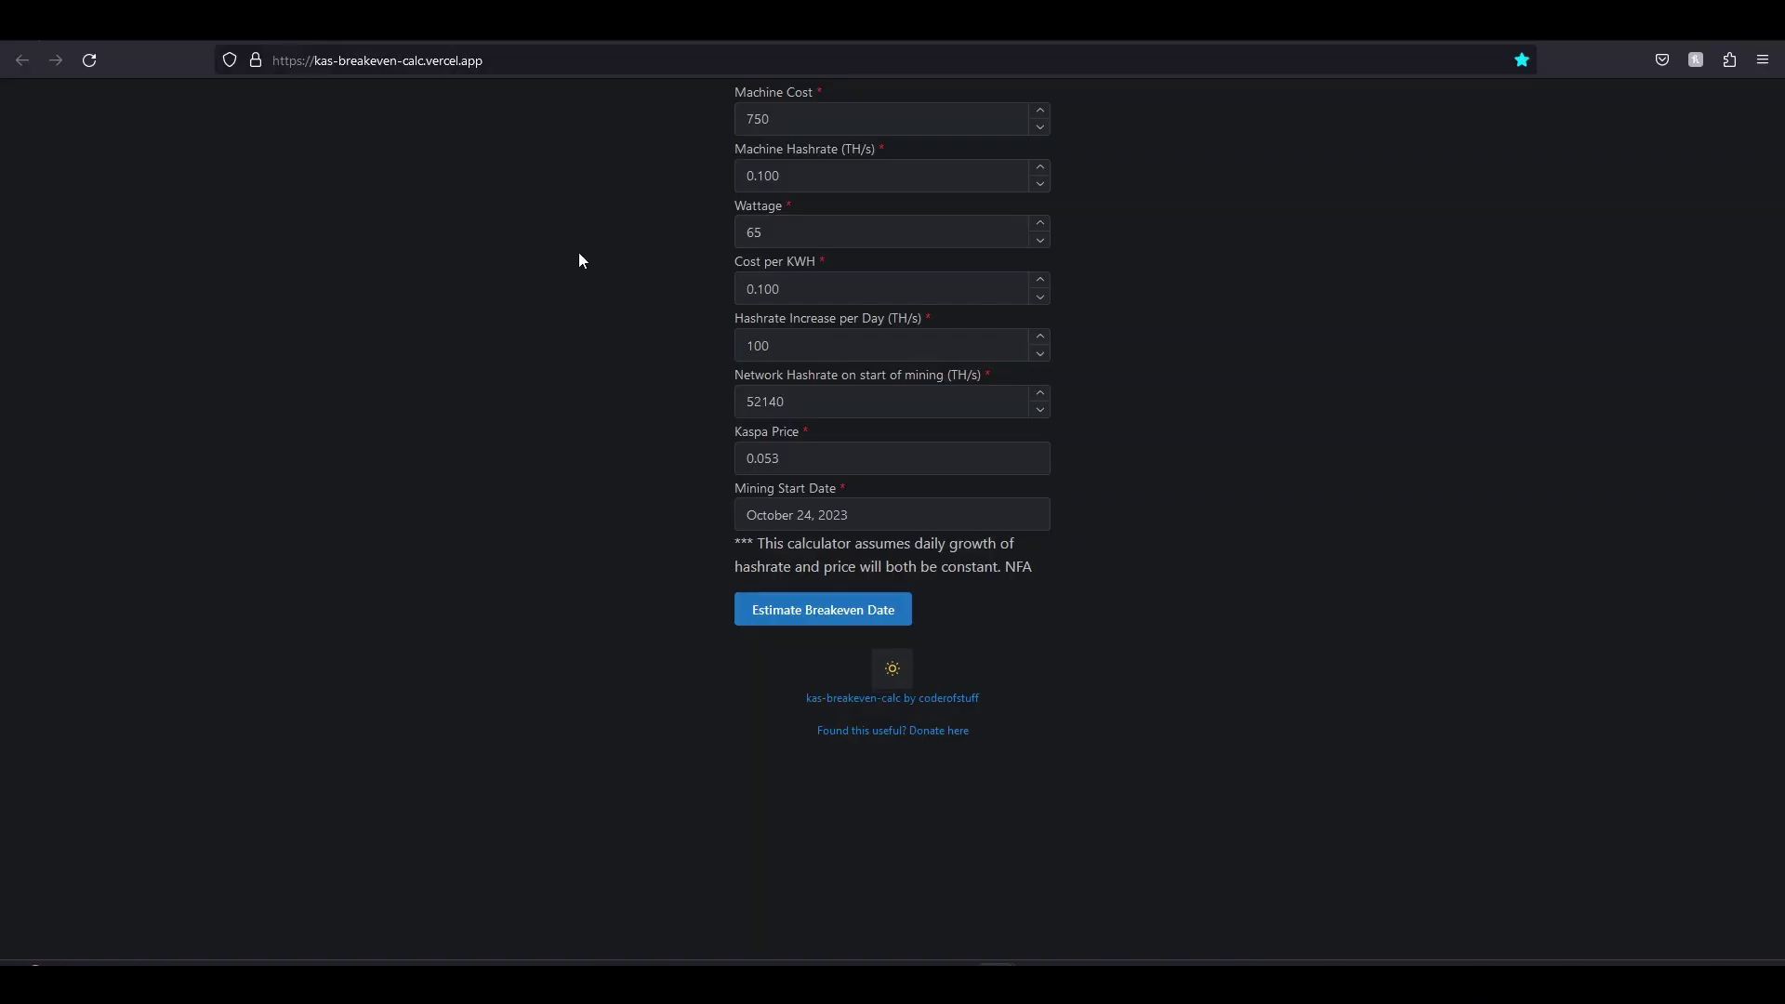
Step: In the Kaspa breakeven calculator, set the machine cost to 599, machine hashrate to 0.200 TH/s and wattage to 90
{"action": "double_click", "coordinate": [948, 119]}
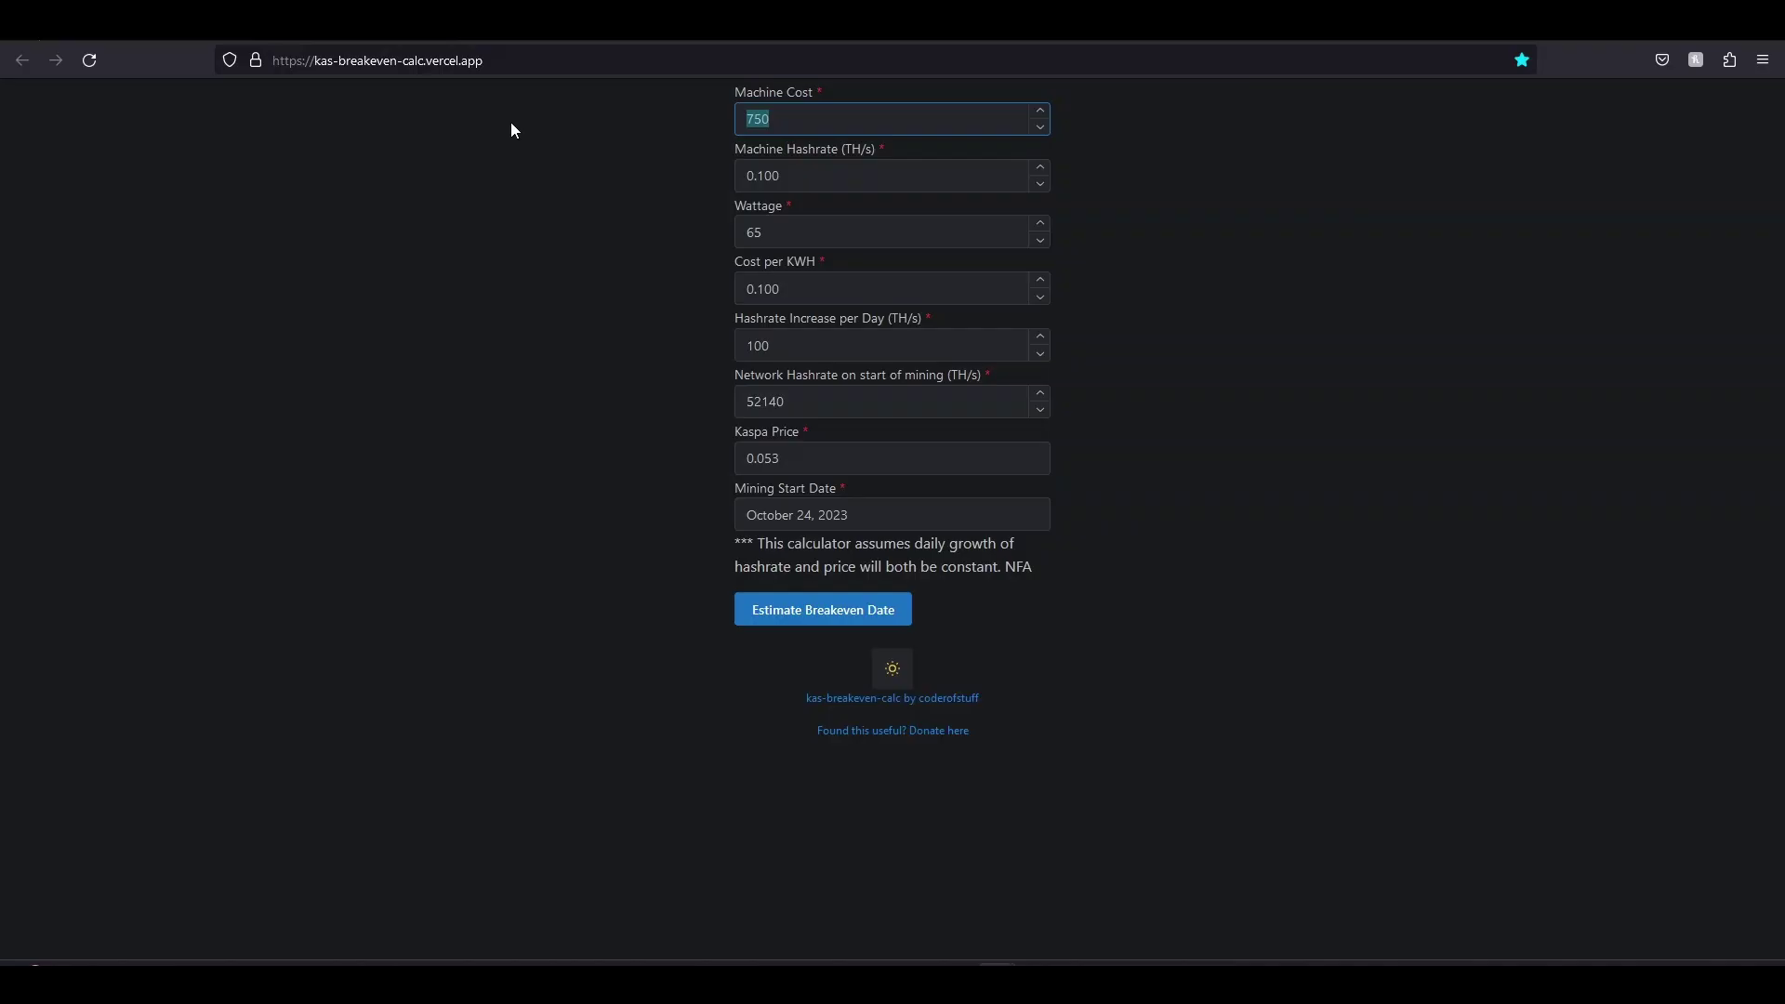
{"action": "type", "text": "599"}
{"action": "key", "text": "Tab"}
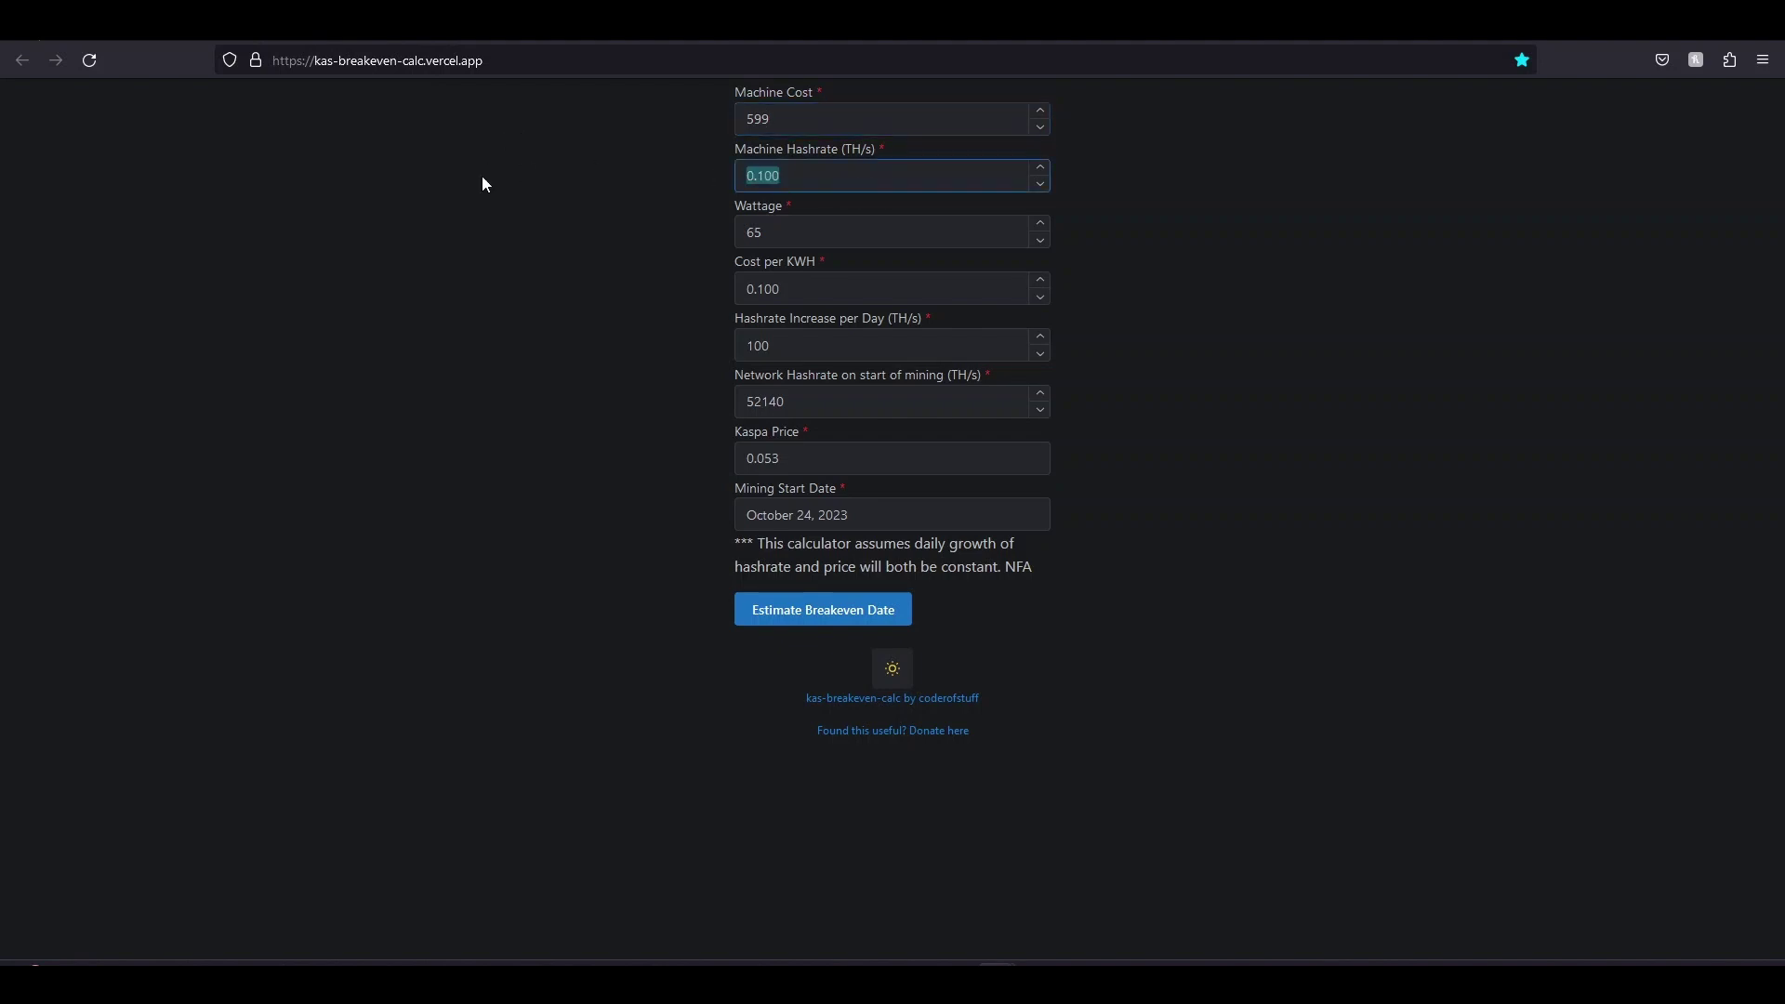
{"action": "key", "text": "BackSpace"}
{"action": "type", "text": "0.200"}
{"action": "key", "text": "Tab"}
{"action": "type", "text": "90"}
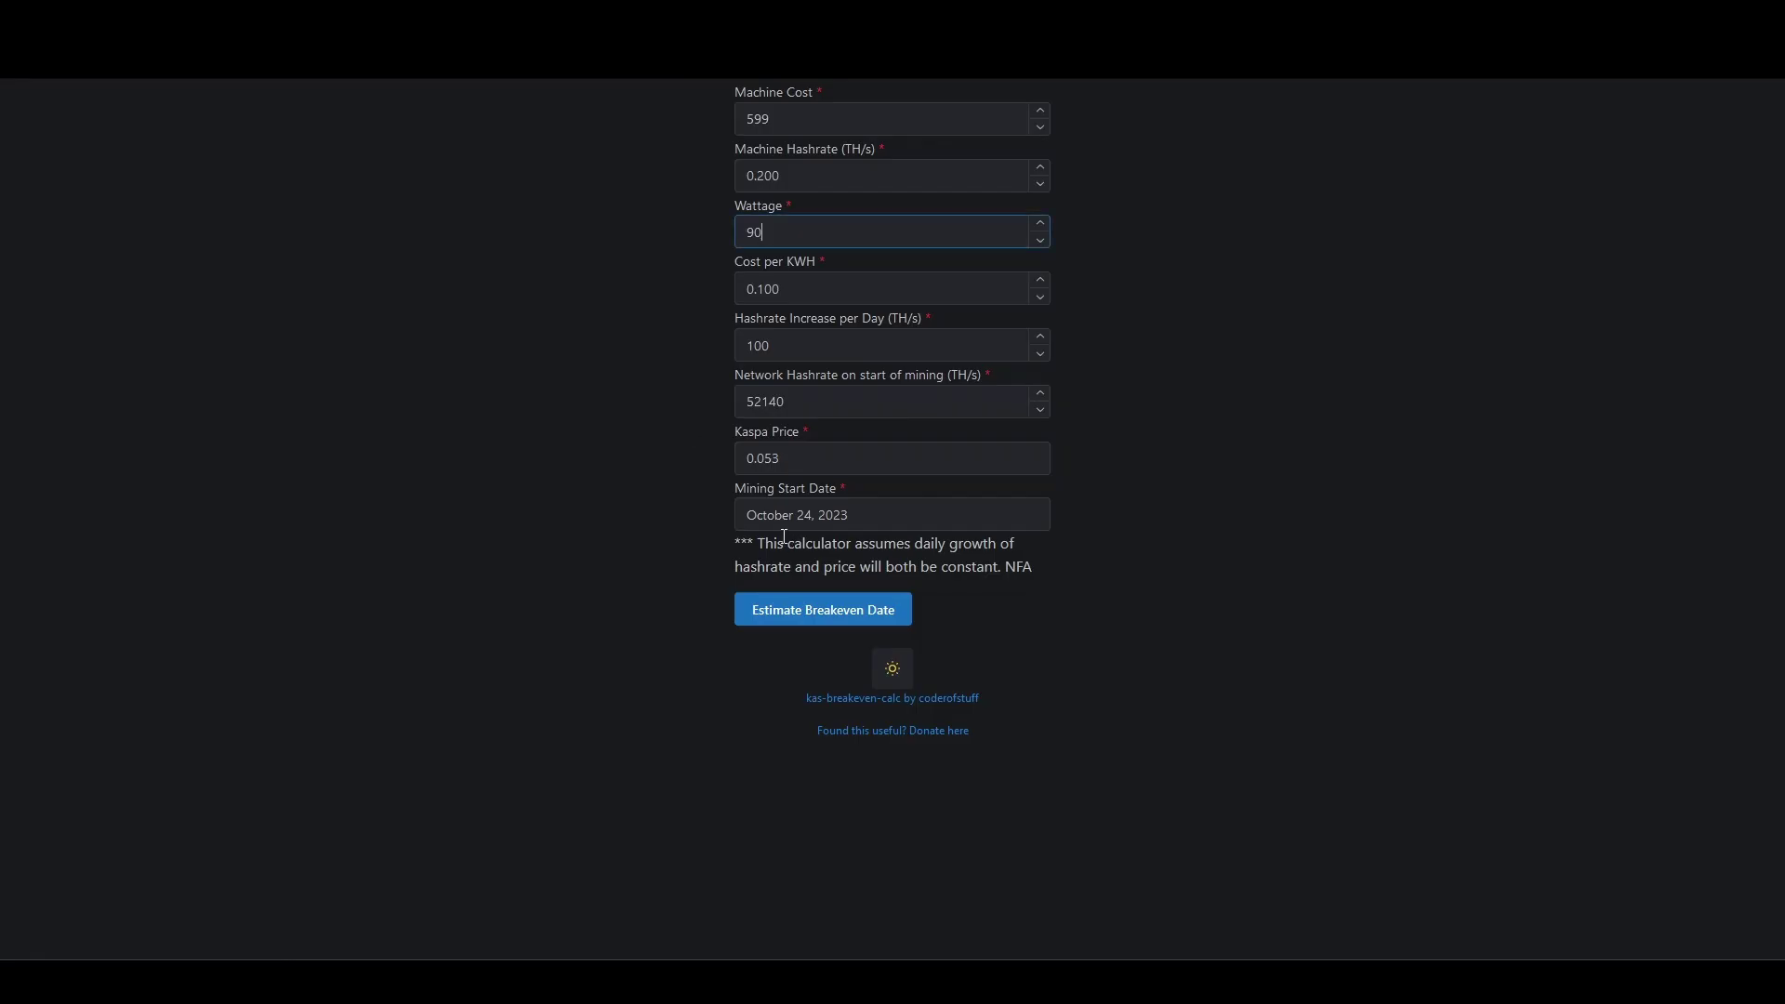
Step: Set the Kaspa price to 0.052 and estimate the breakeven date
{"action": "left_click", "coordinate": [834, 458]}
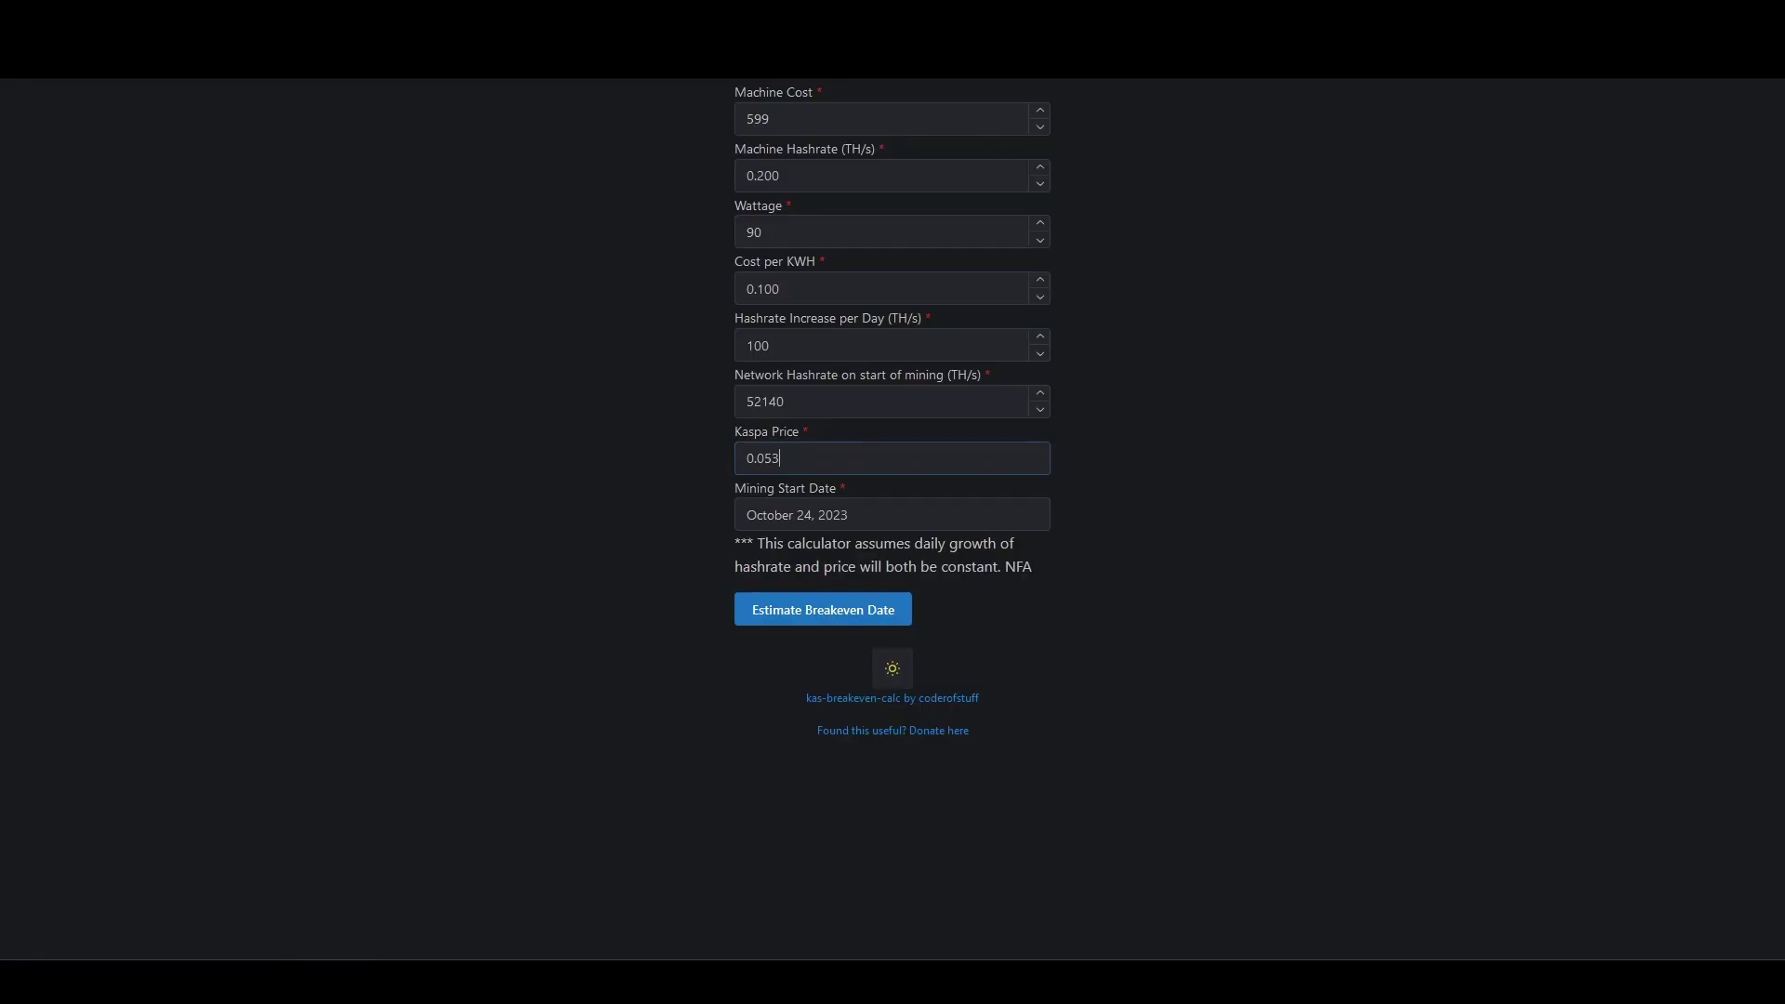
{"action": "left_click", "coordinate": [774, 451]}
{"action": "key", "text": "BackSpace"}
{"action": "type", "text": "2"}
{"action": "key", "text": "Return"}
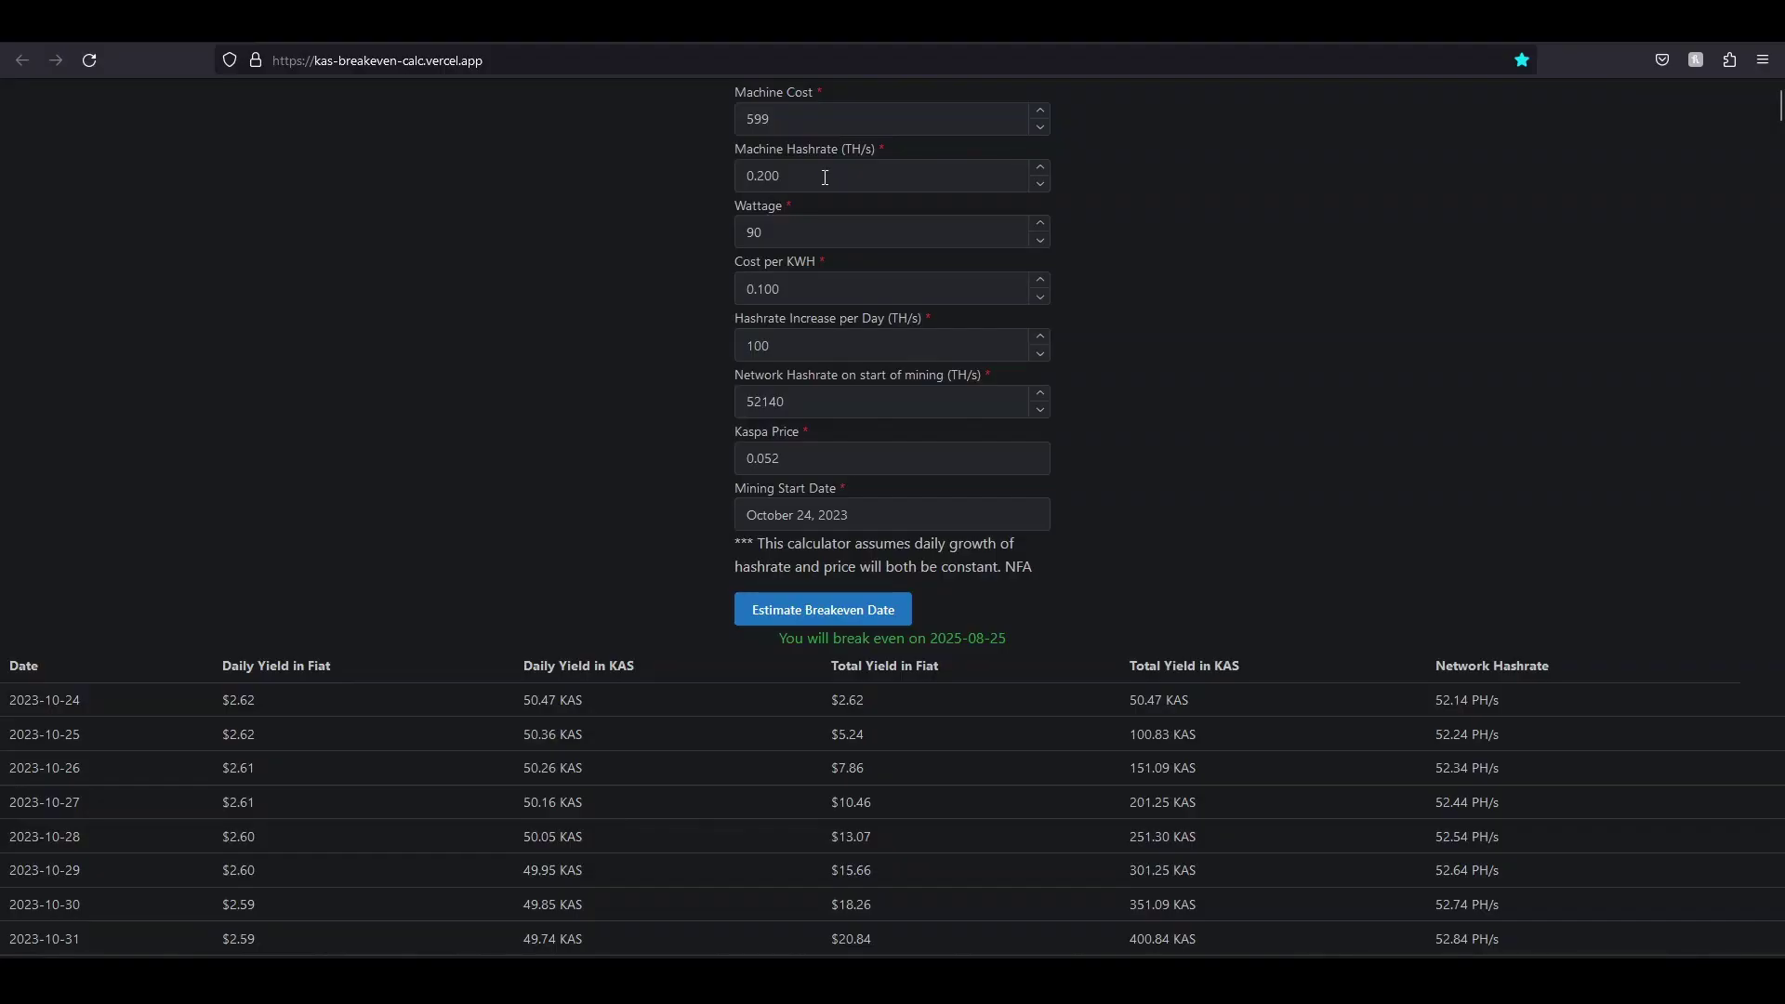
Step: Set the machine cost to 699 and estimate the breakeven date again
{"action": "left_click_drag", "start_coordinate": [807, 285], "coordinate": [621, 300]}
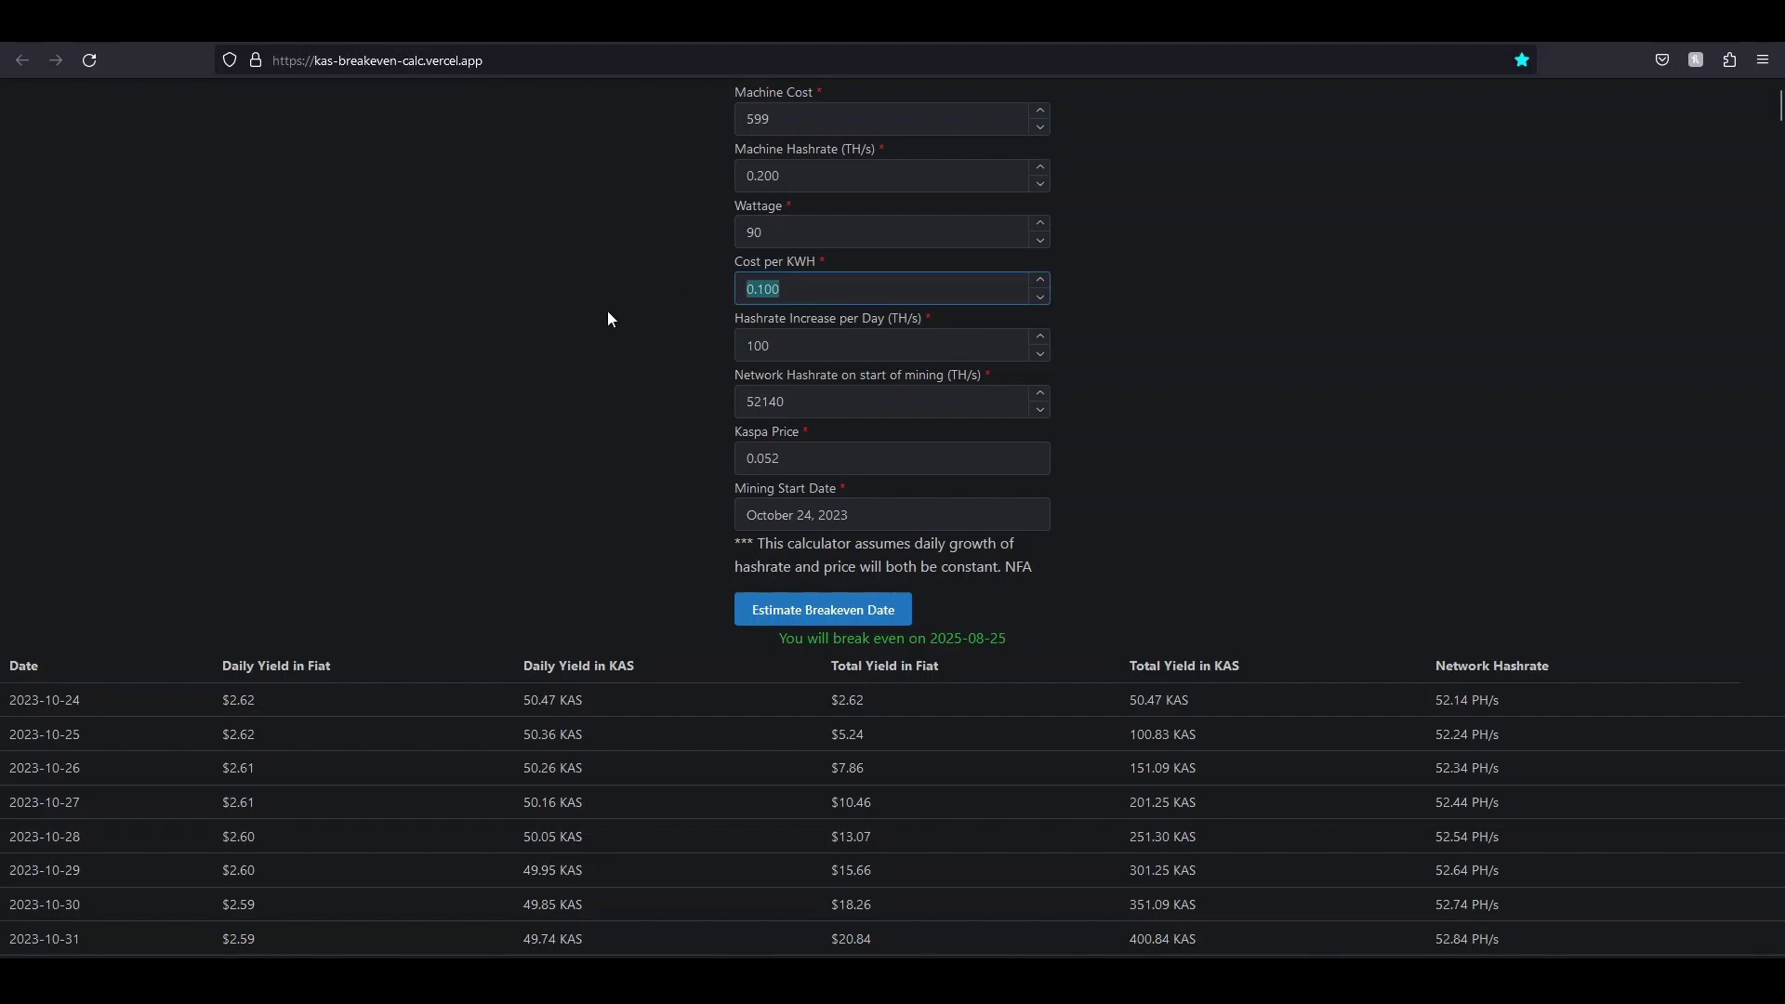
{"action": "left_click", "coordinate": [609, 312]}
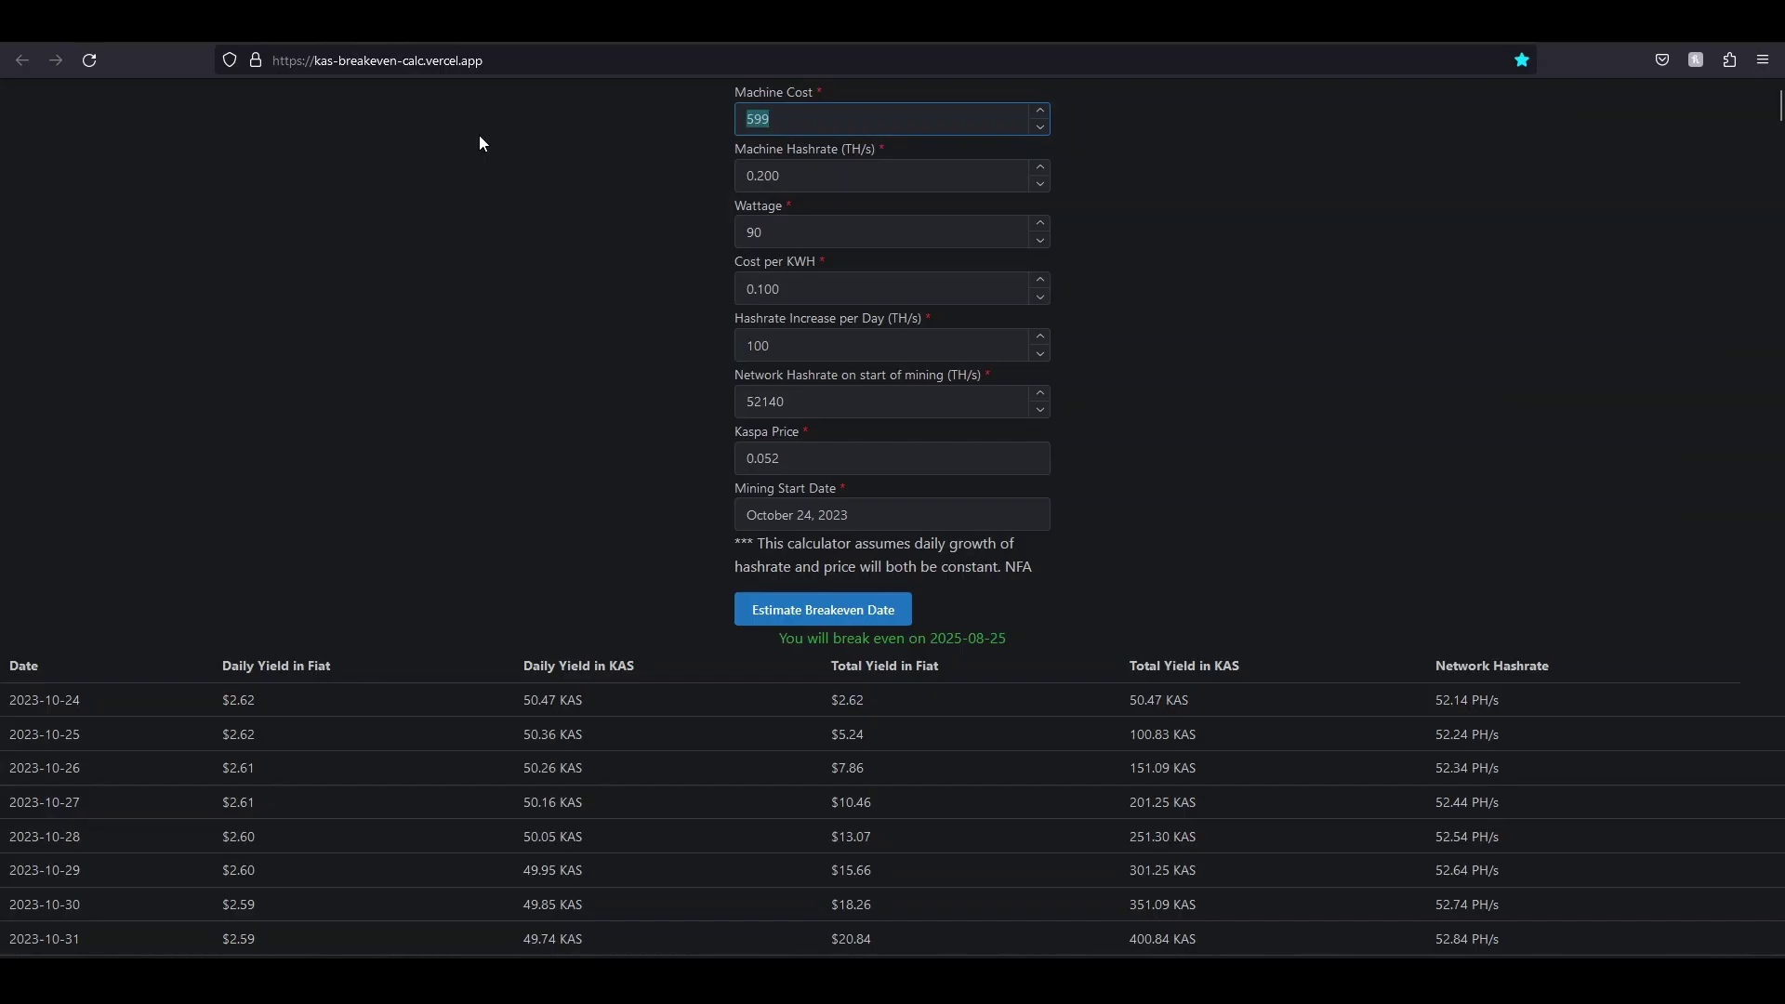
{"action": "type", "text": "699"}
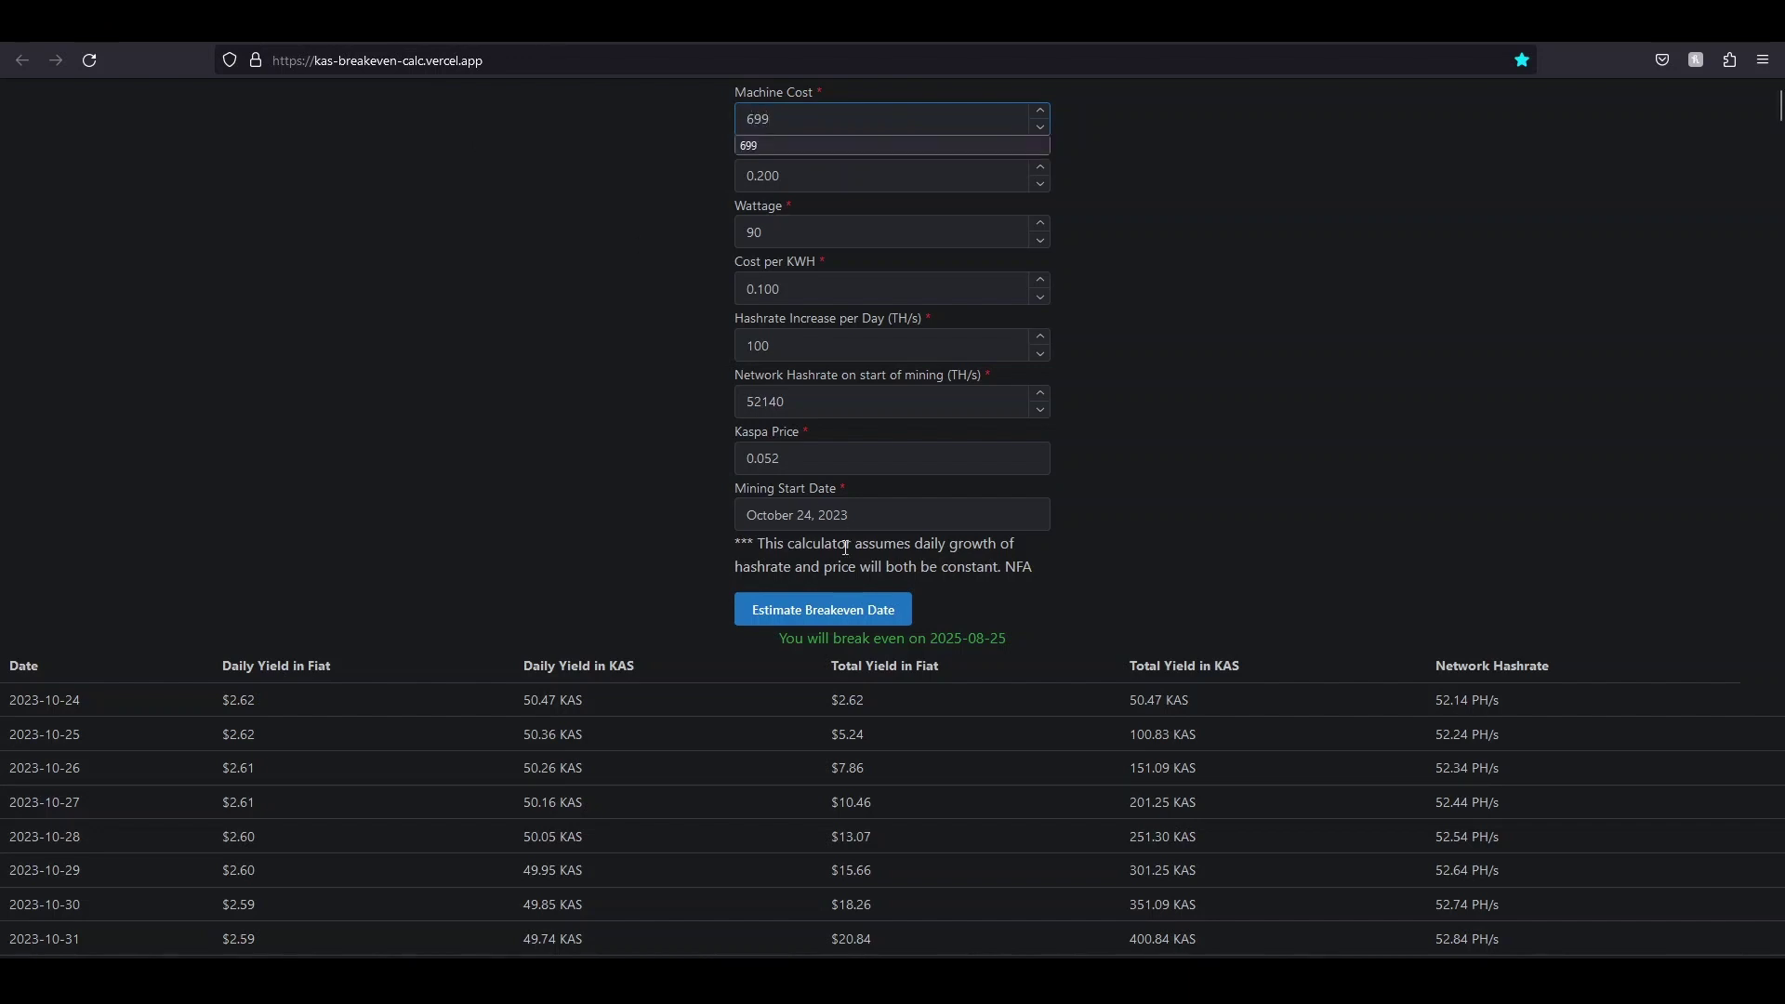
{"action": "left_click", "coordinate": [832, 617]}
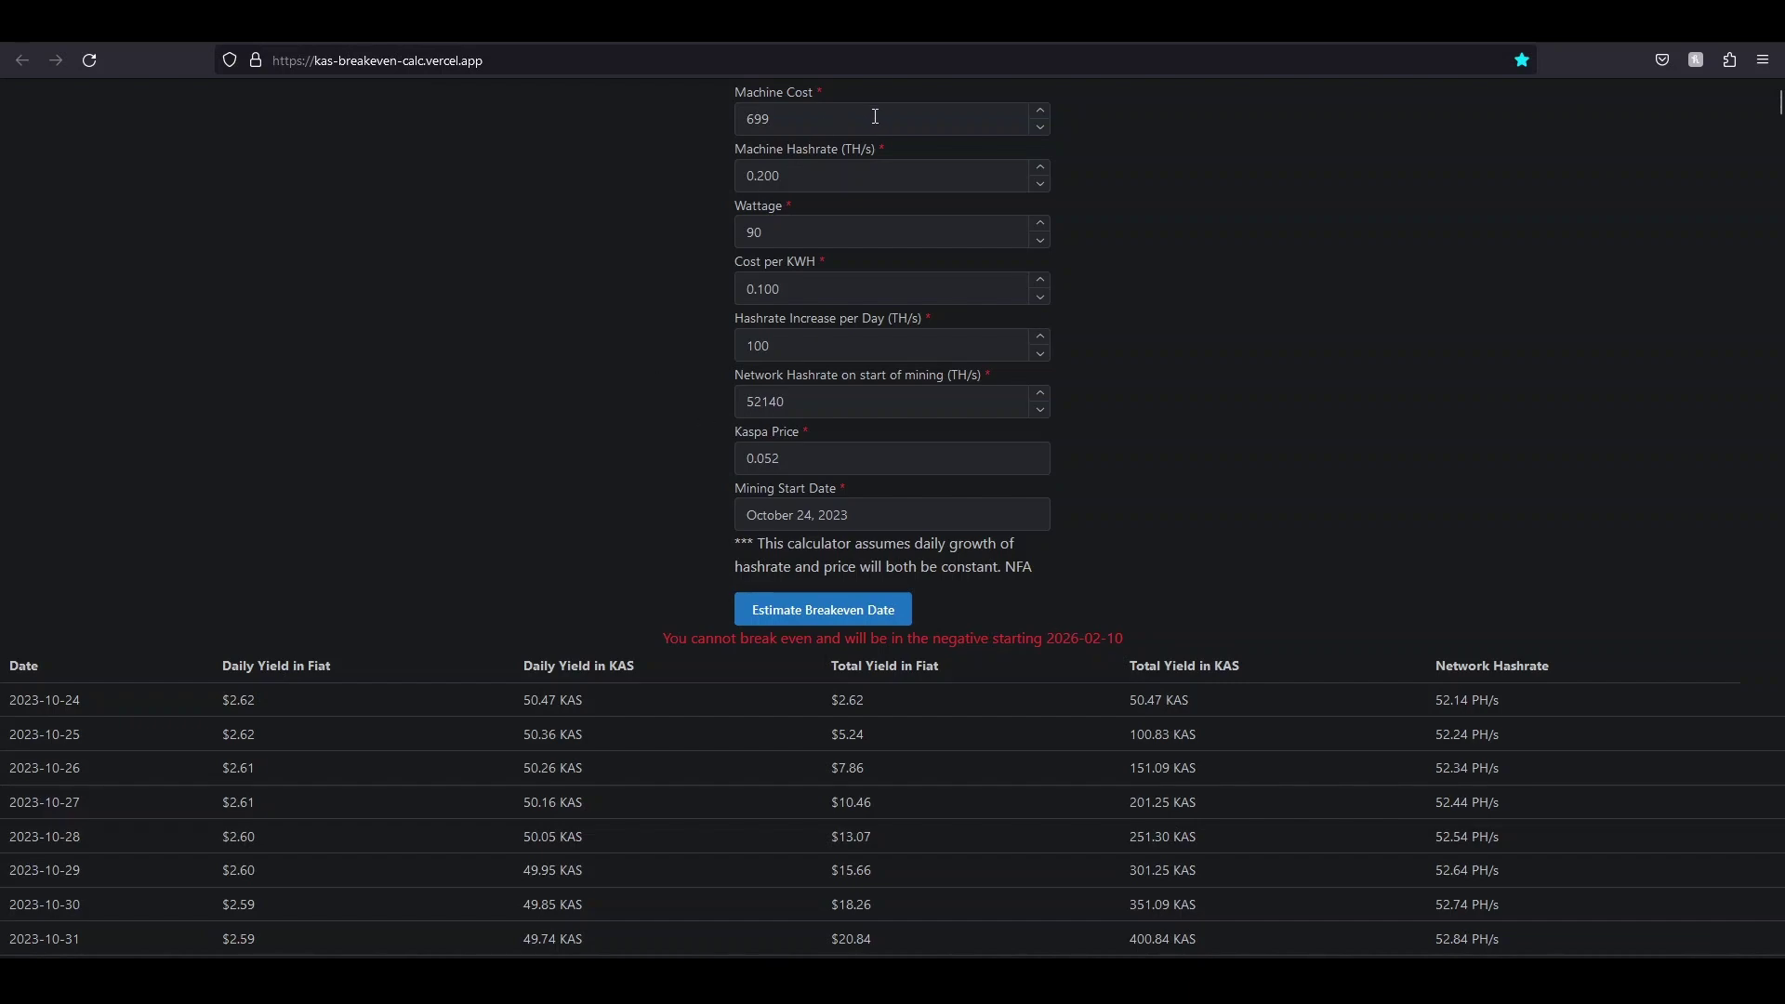
Step: Examine the daily and total yields across the projection table down to its last dates
{"action": "scroll", "coordinate": [528, 449], "scroll_direction": "down", "scroll_amount": 20}
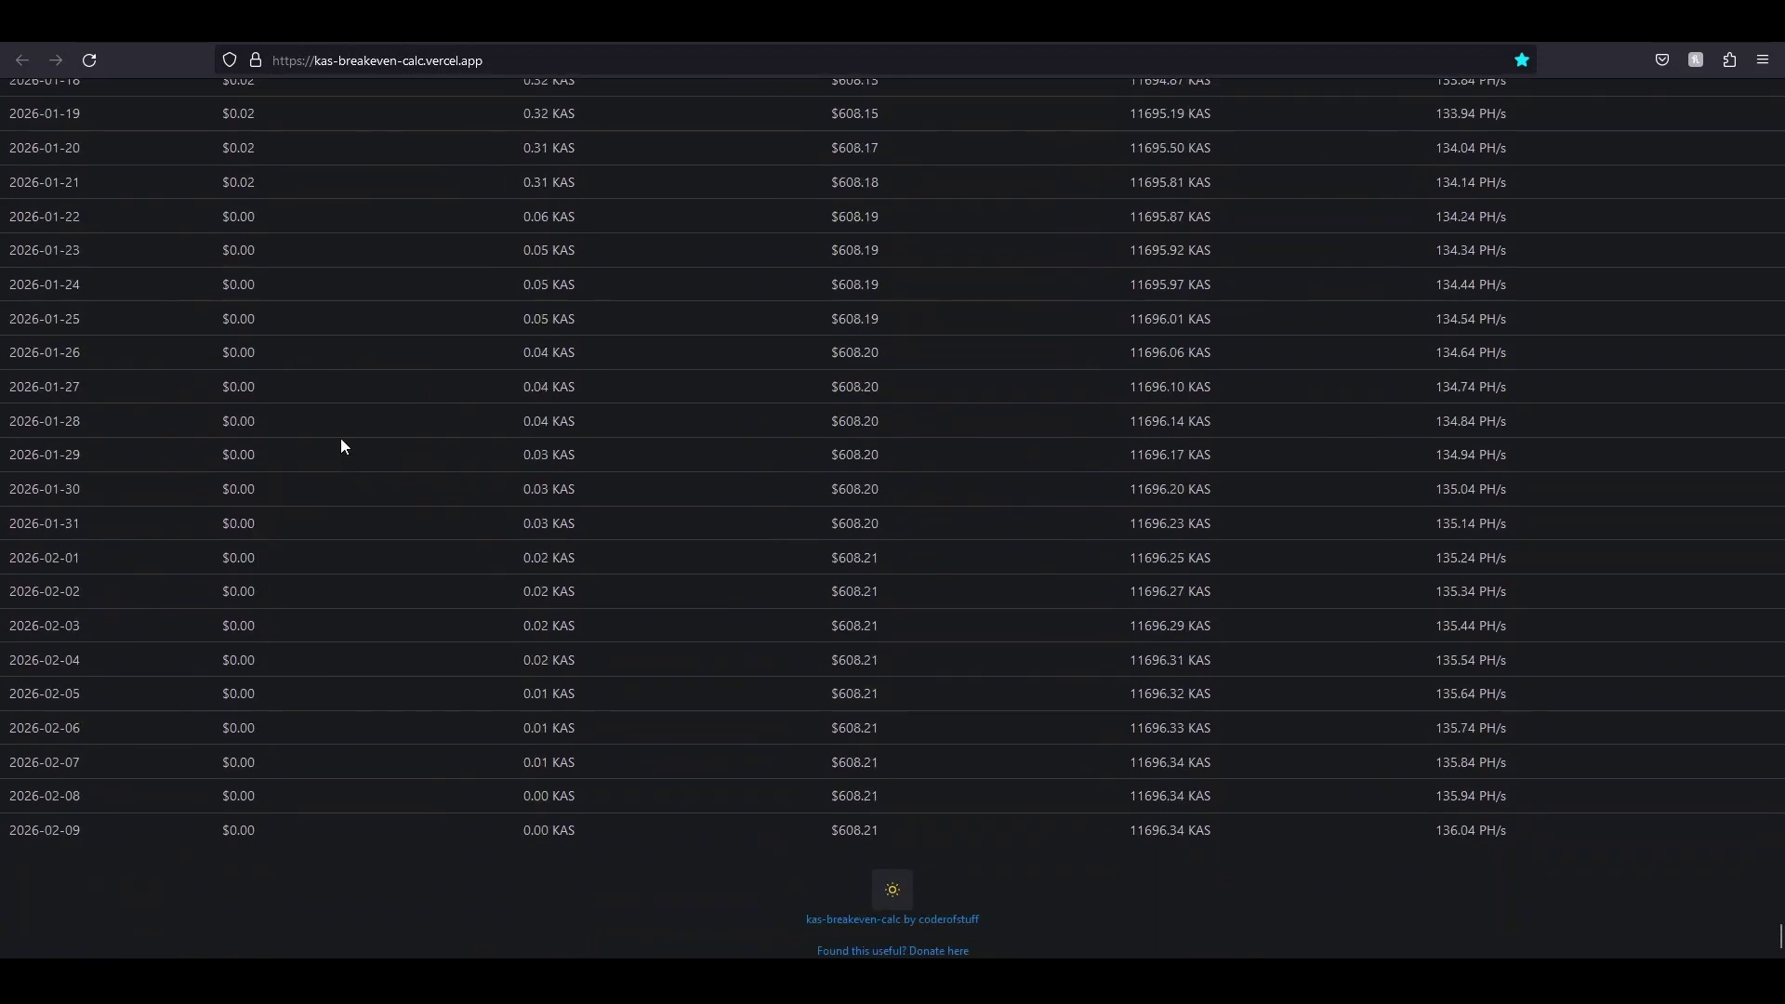
{"action": "scroll", "coordinate": [336, 465], "scroll_direction": "up", "scroll_amount": 5}
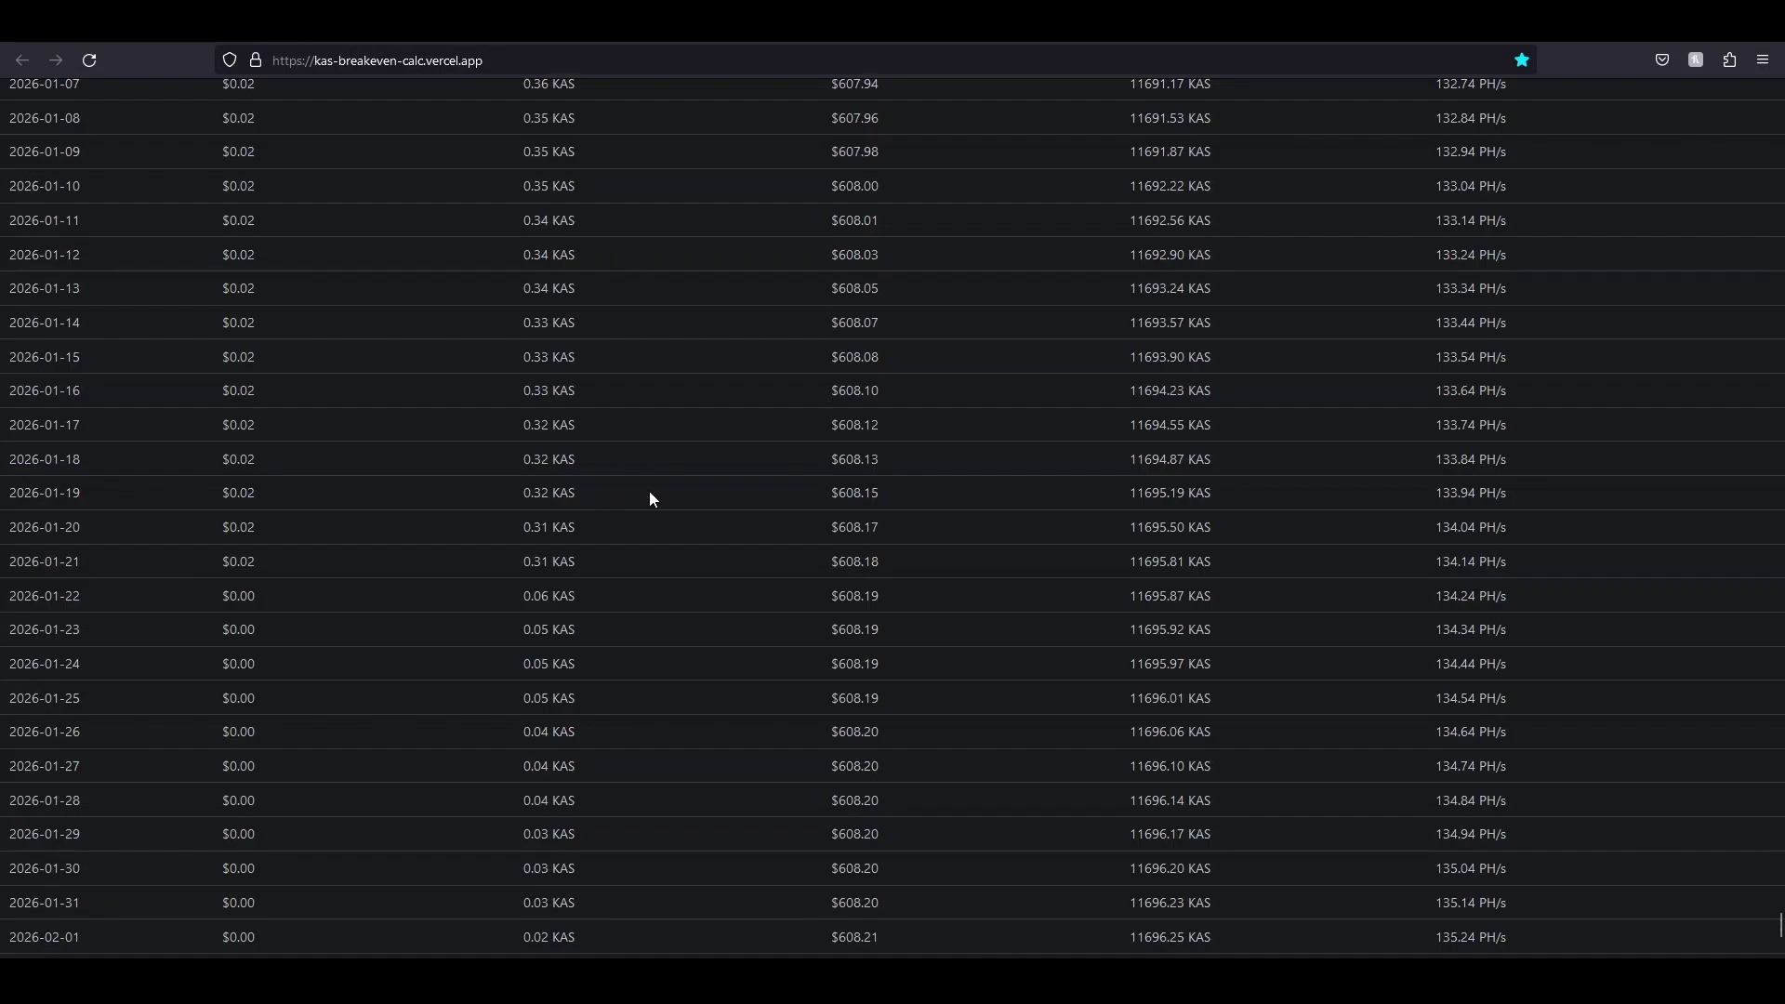
{"action": "scroll", "coordinate": [649, 491], "scroll_direction": "up", "scroll_amount": 20}
{"action": "scroll", "coordinate": [665, 479], "scroll_direction": "up", "scroll_amount": 20}
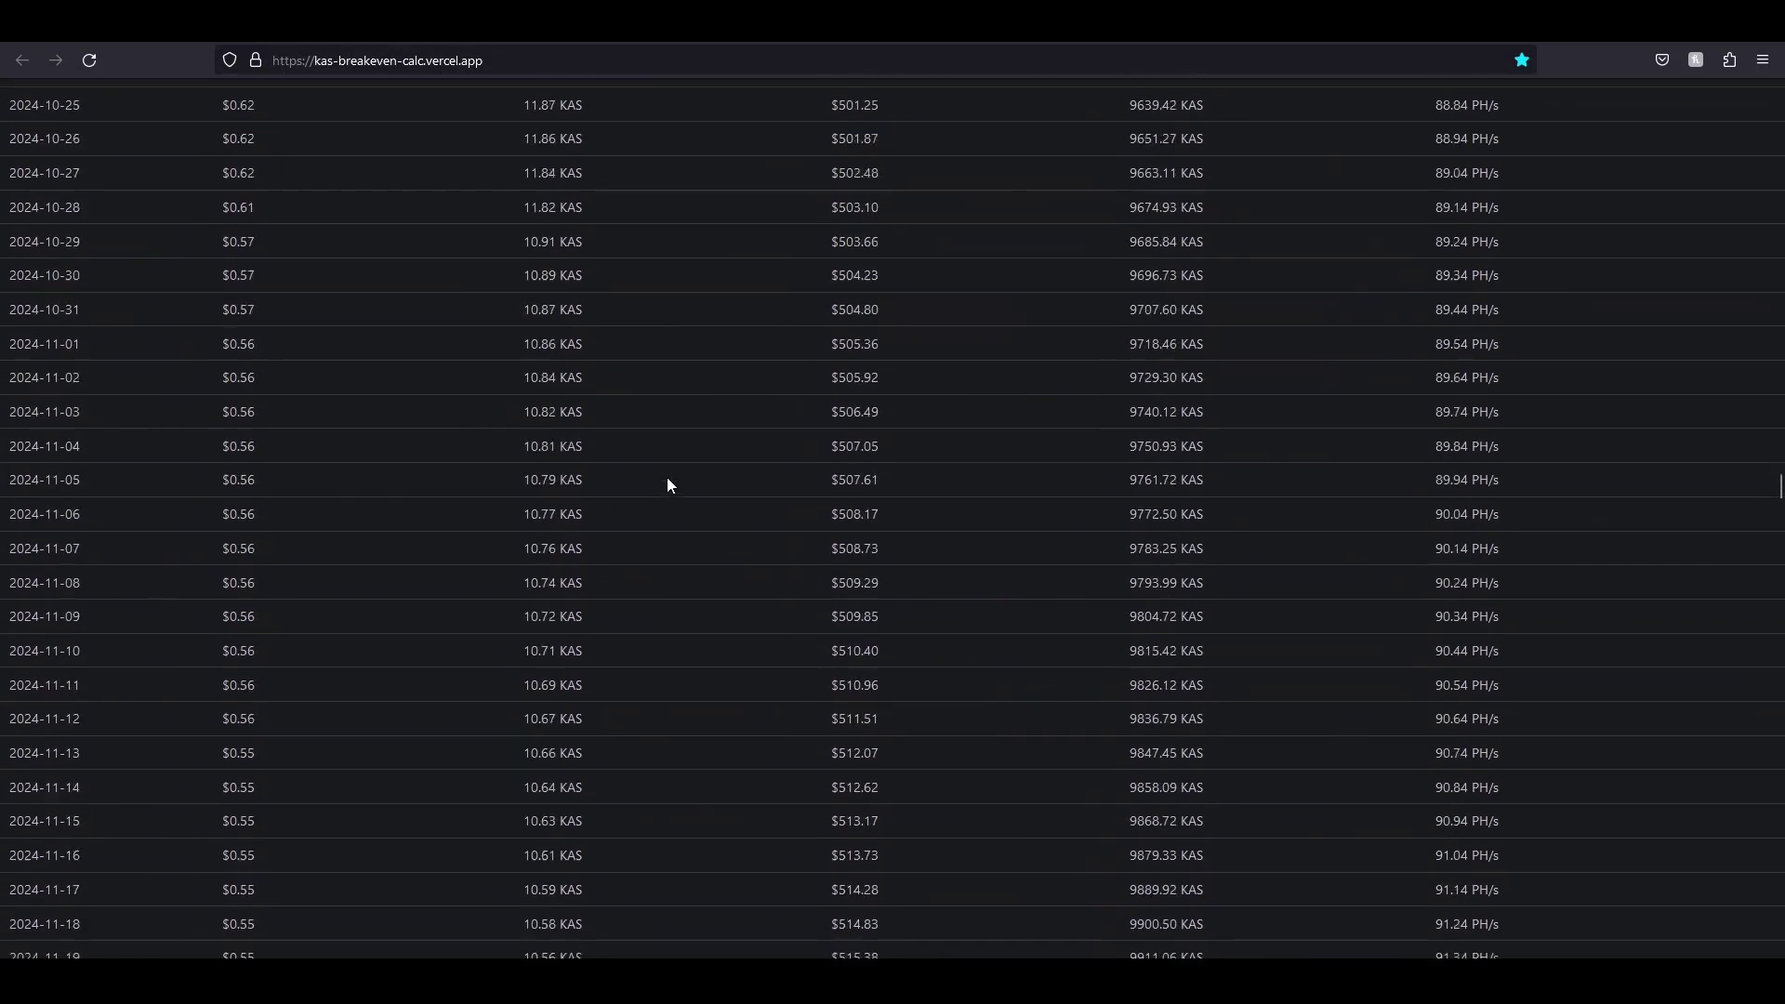
{"action": "scroll", "coordinate": [667, 482], "scroll_direction": "up", "scroll_amount": 20}
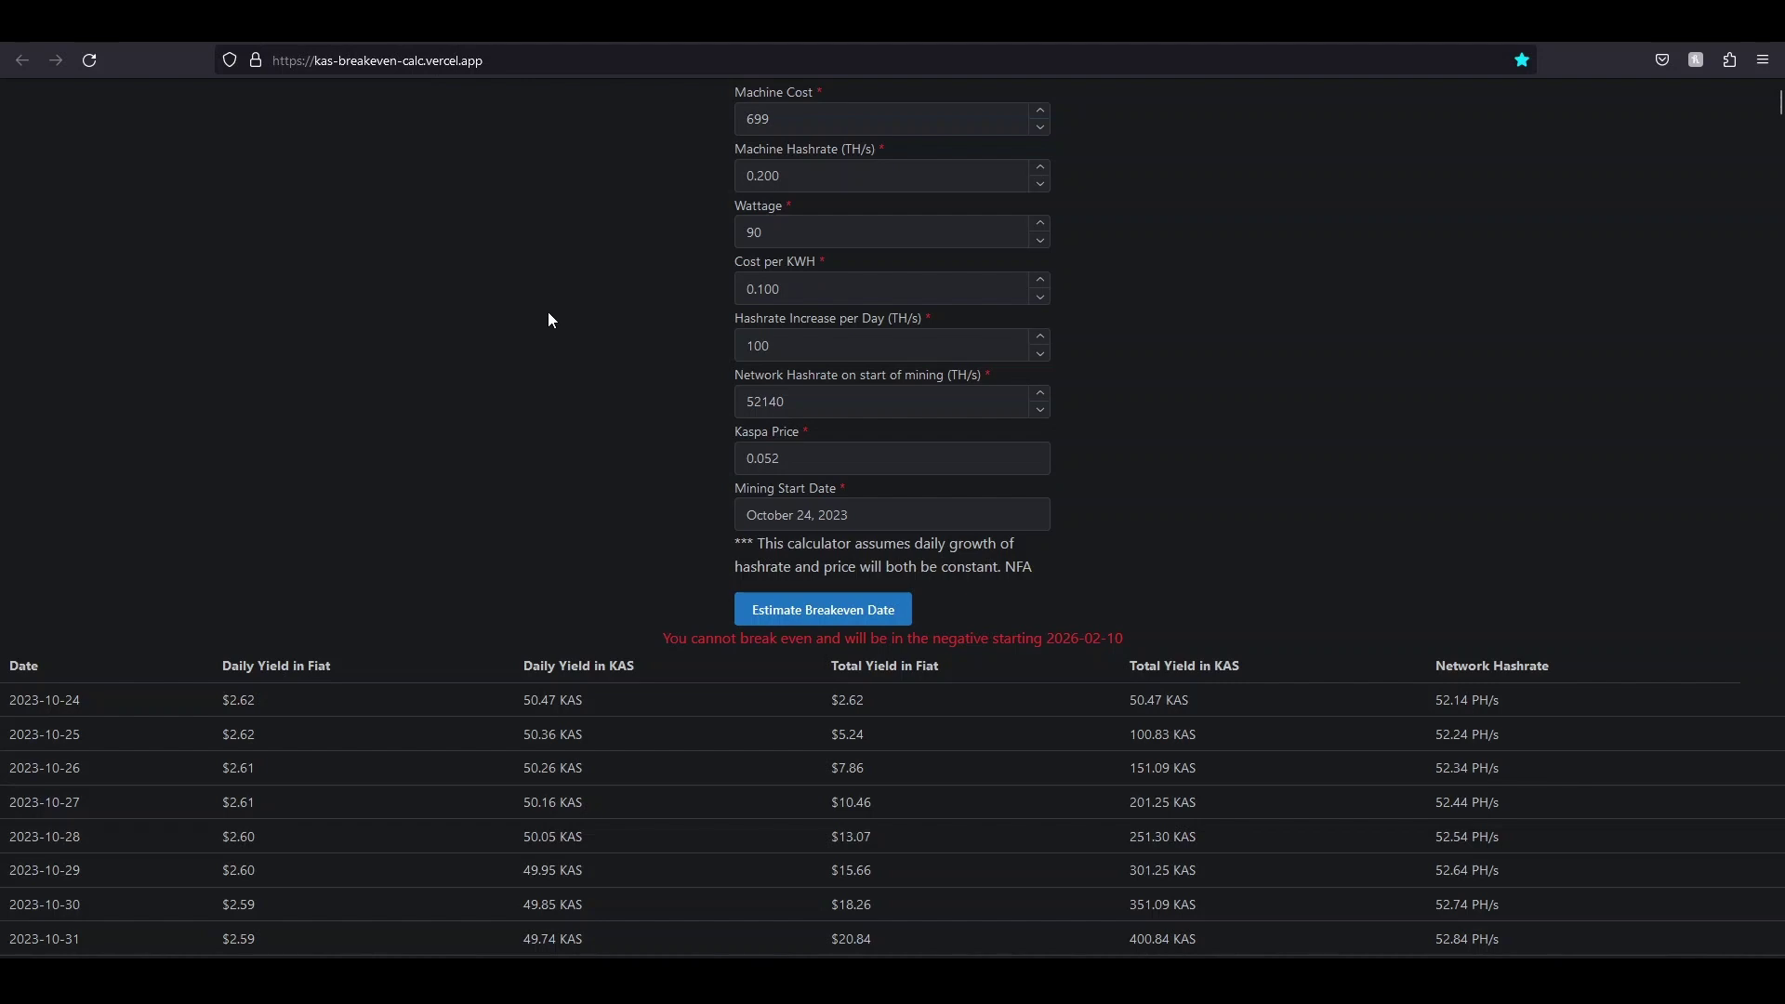
Step: Set the machine cost to 499 and recalculate the breakeven date
{"action": "key", "text": "shift+Tab"}
{"action": "type", "text": "4"}
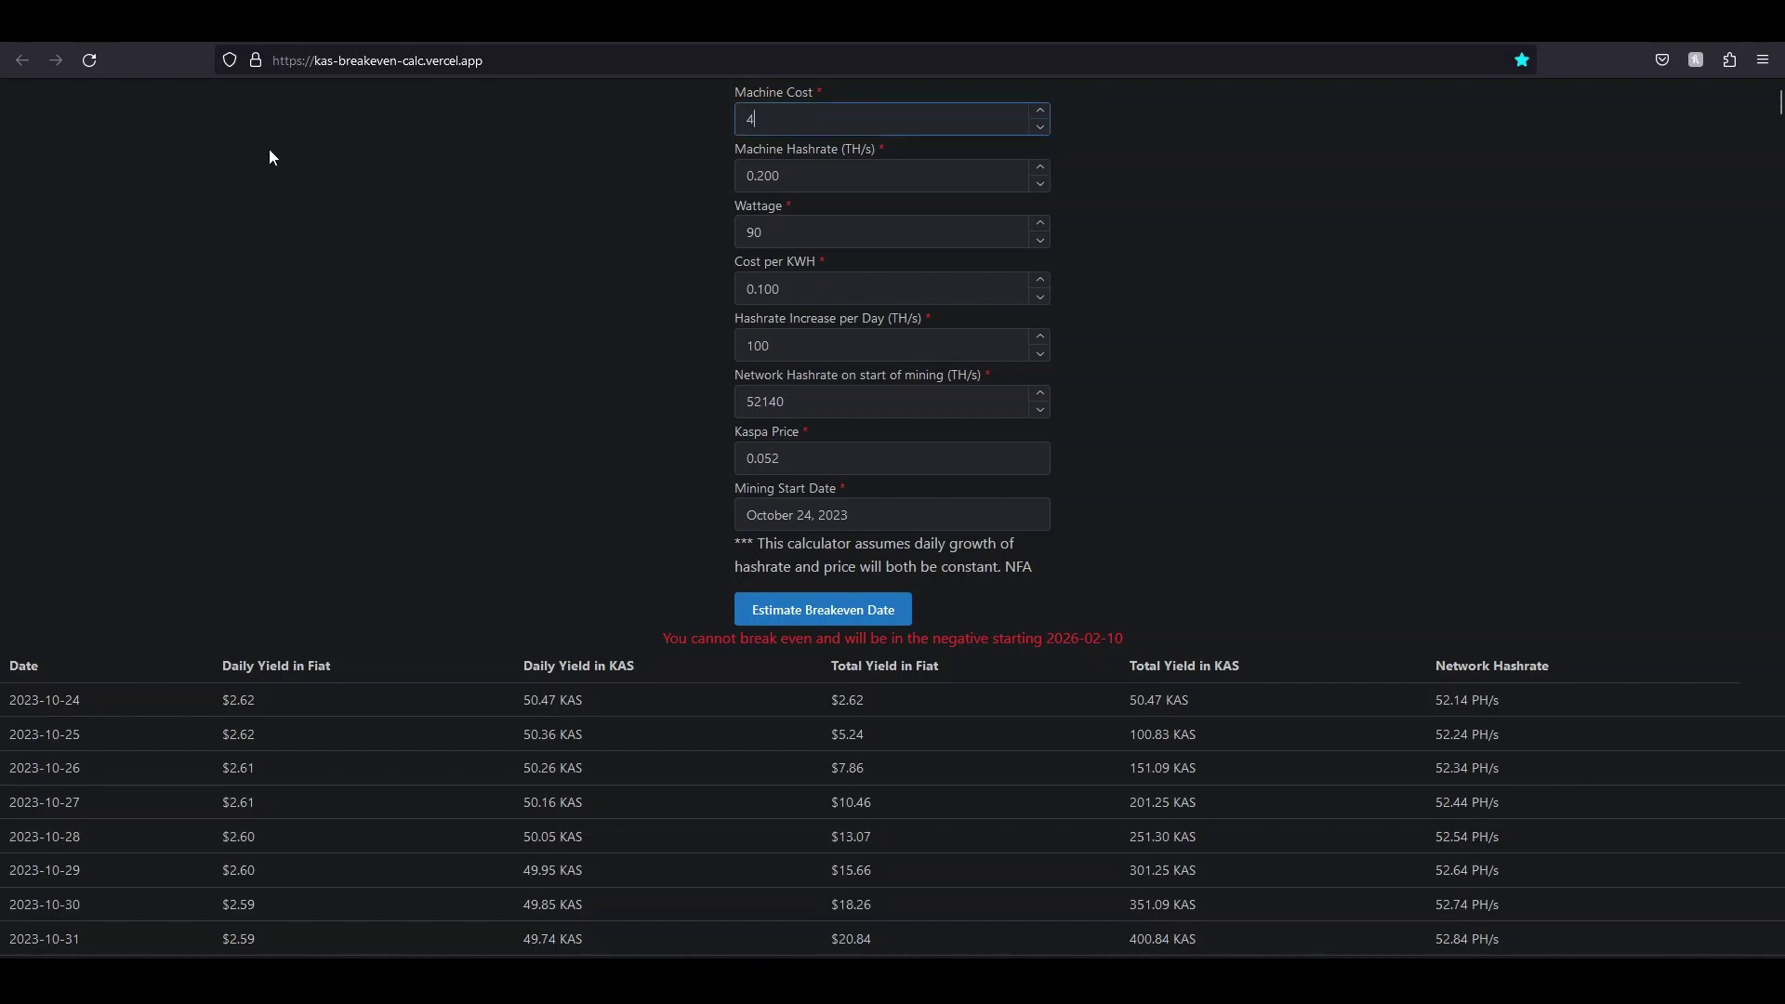
{"action": "type", "text": "99"}
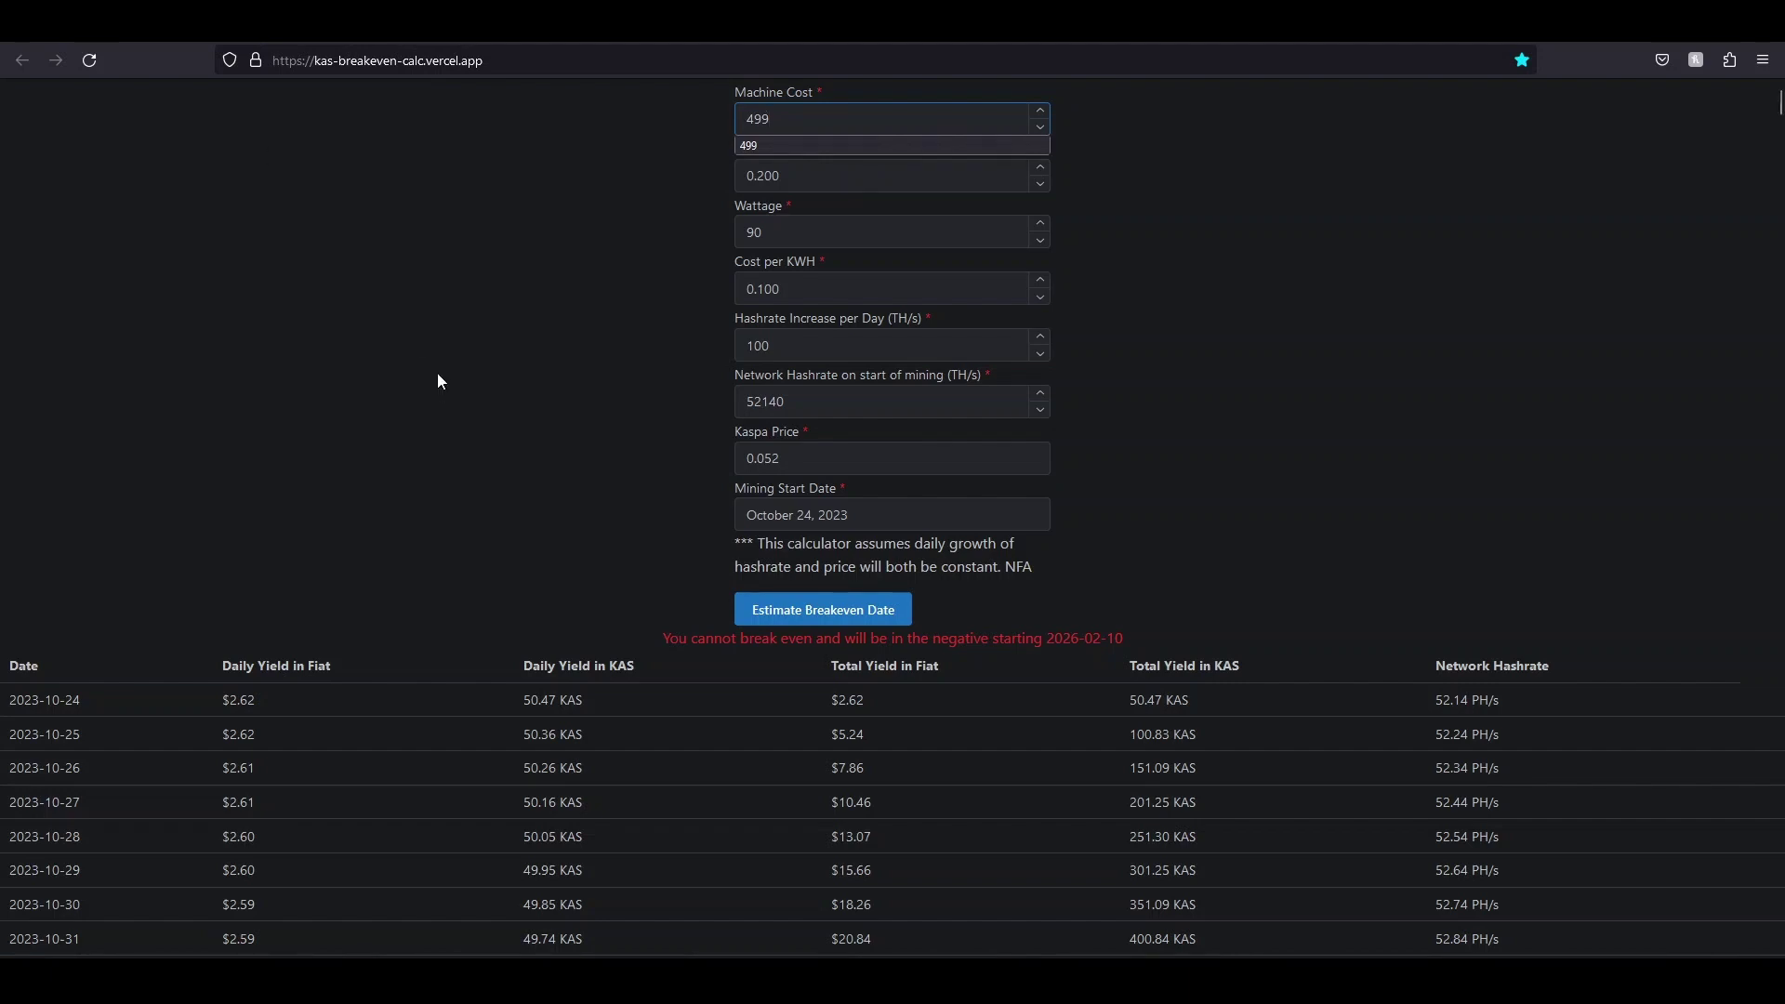
{"action": "left_click", "coordinate": [819, 610]}
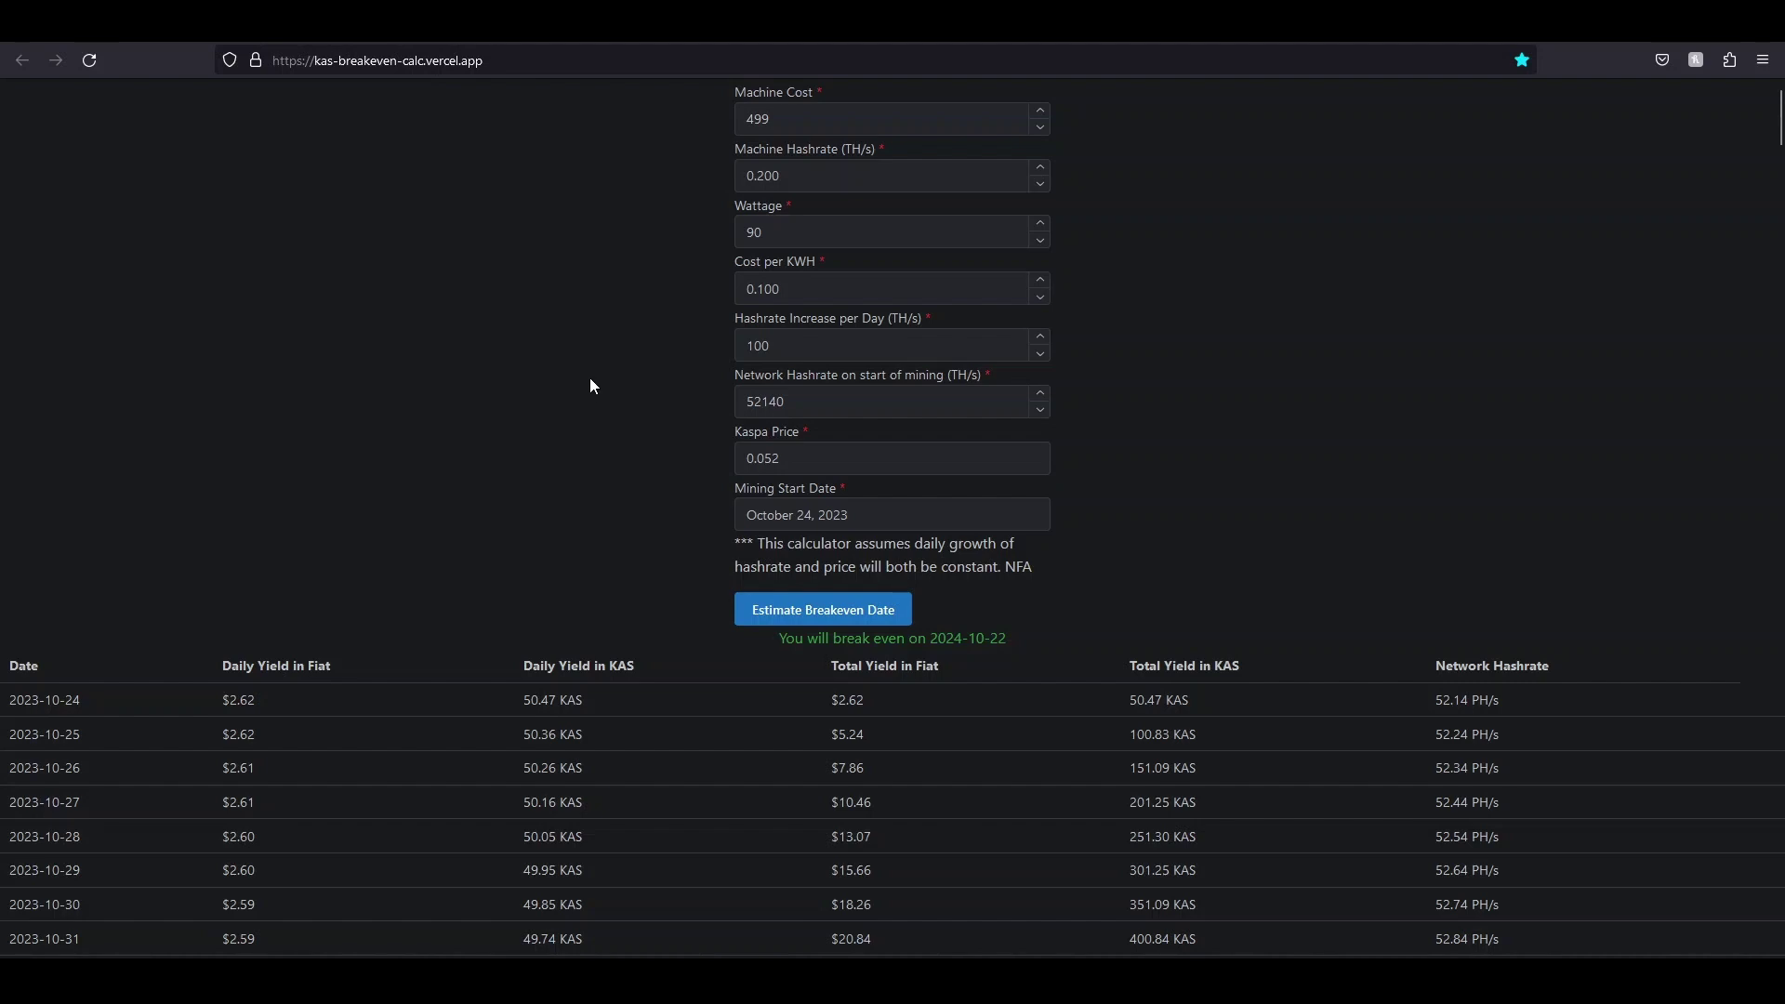
Step: Switch to the ICERIVER KAS KS0 PRO product page and highlight its hashrate and wattage specifications
{"action": "left_click", "coordinate": [172, 40]}
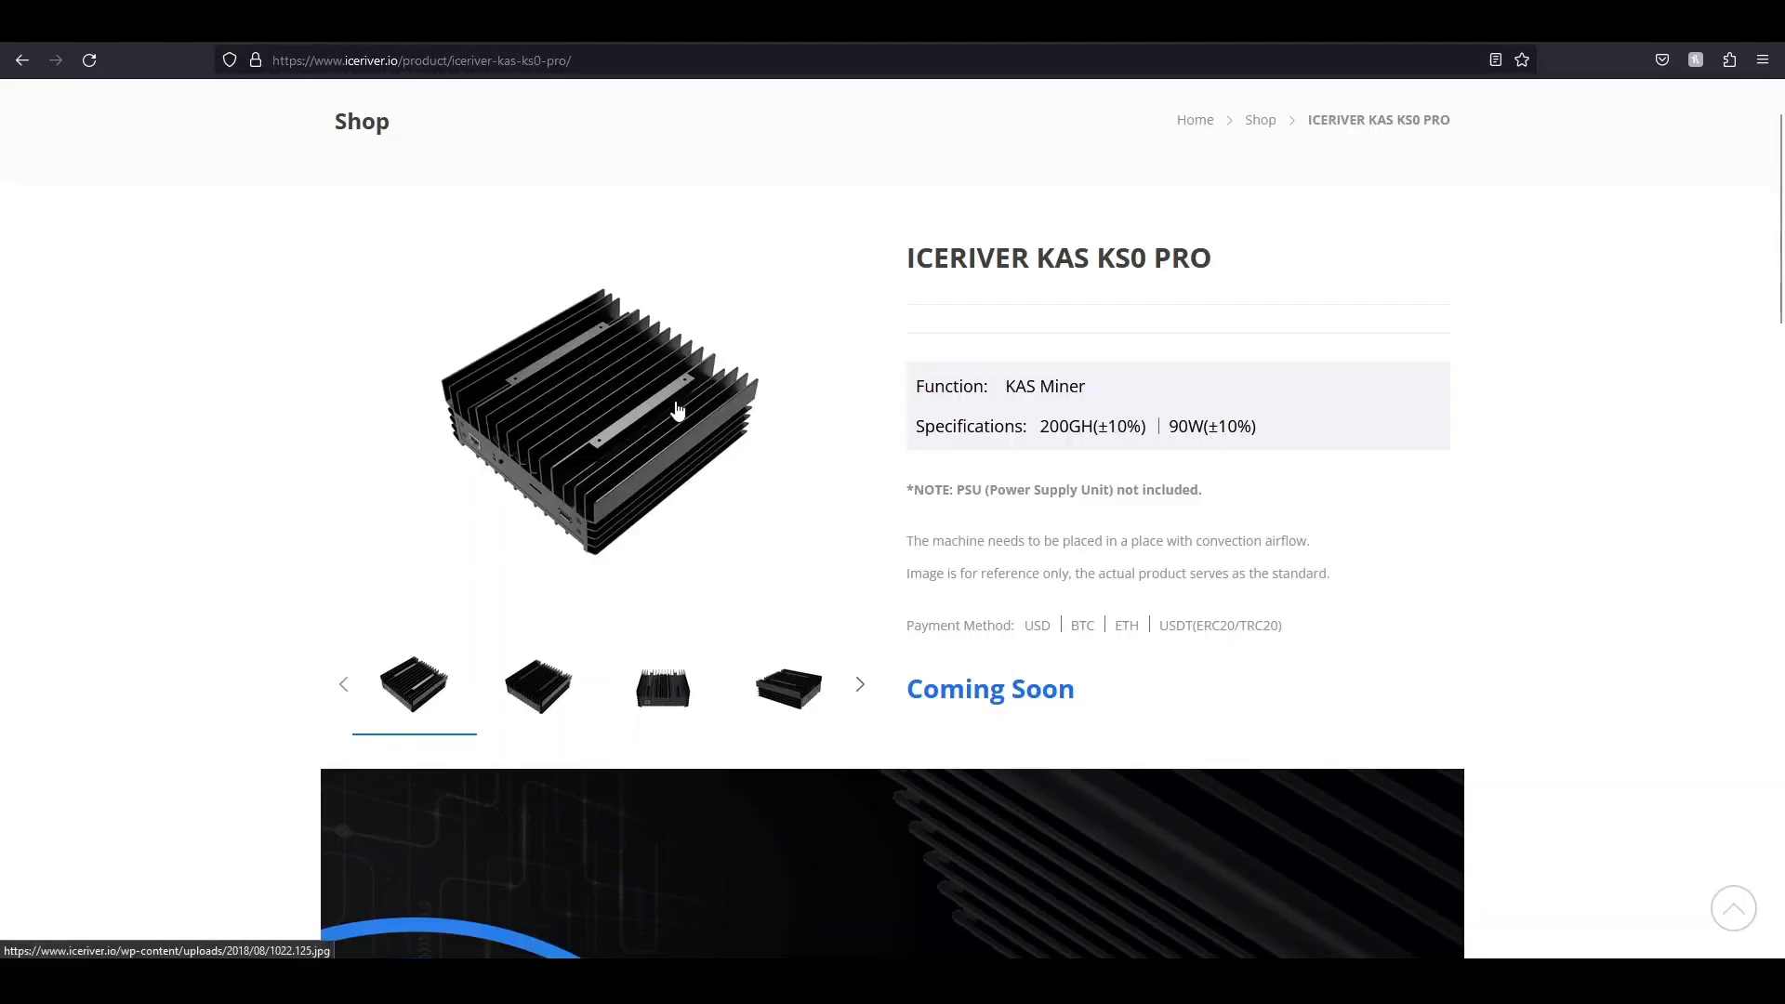
{"action": "left_click_drag", "start_coordinate": [1038, 426], "coordinate": [1093, 429]}
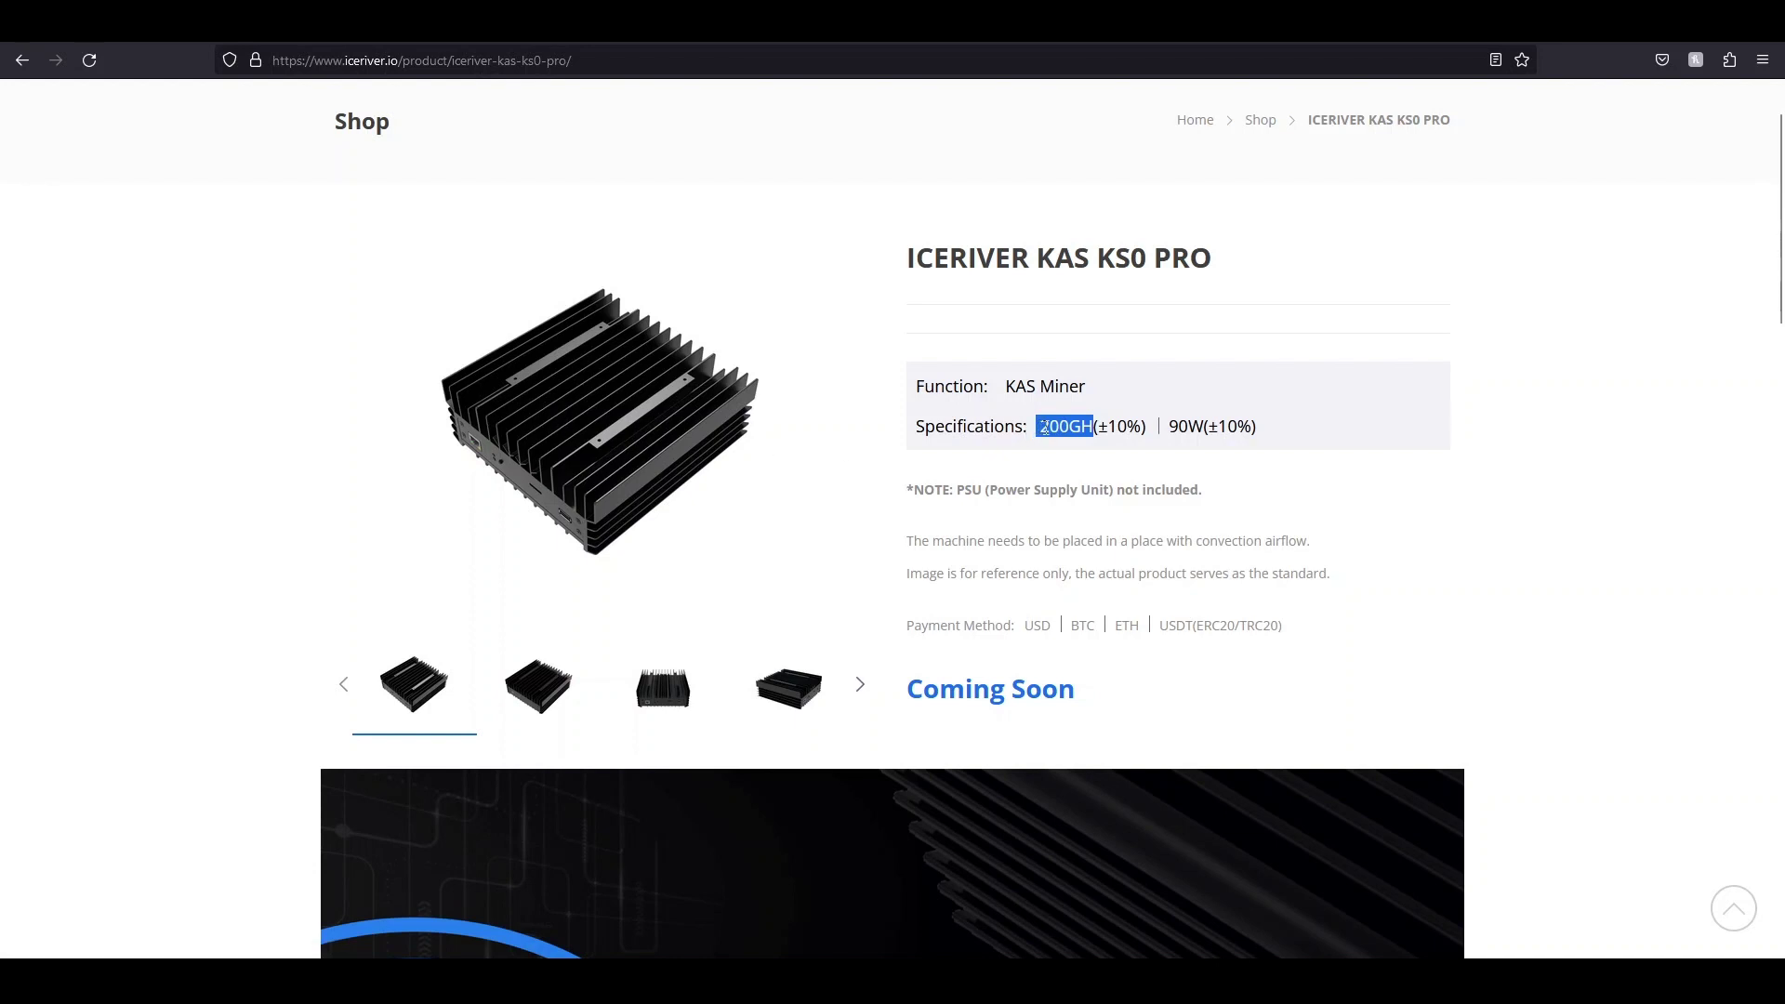
{"action": "double_click", "coordinate": [1185, 427]}
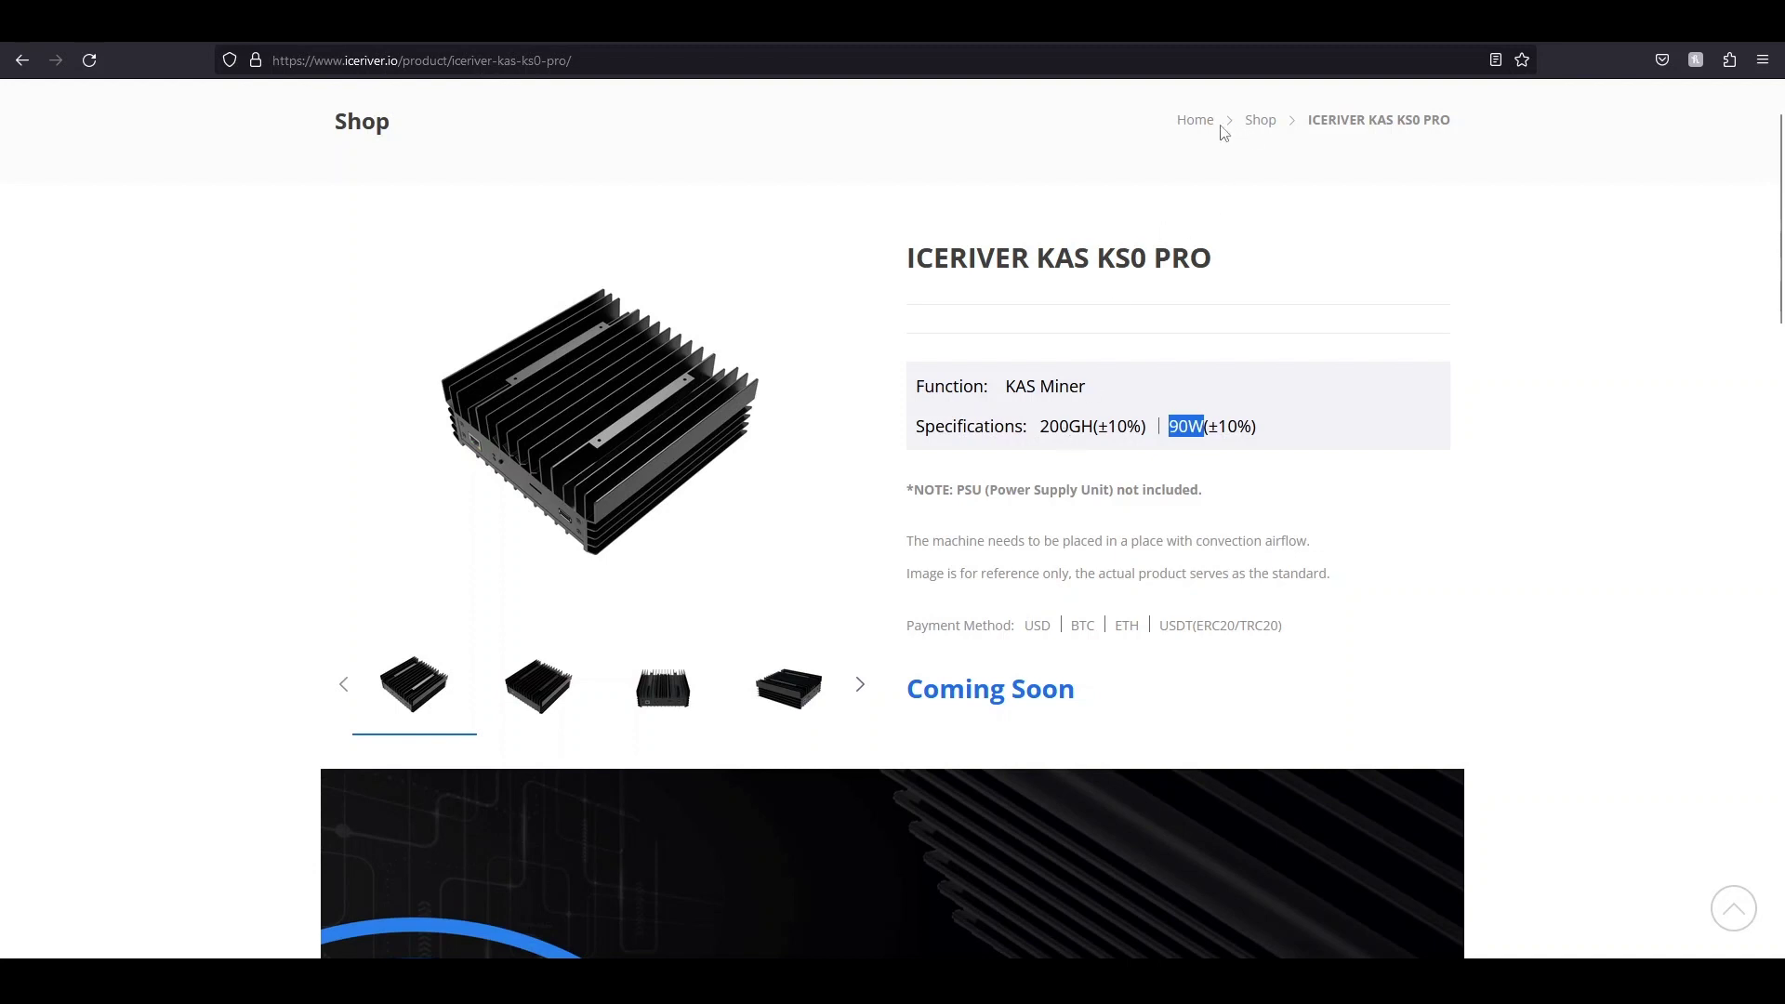
Step: Open the ICERIVER KAS KS1 product page from the shop and highlight its wattage and hashrate for comparison
{"action": "left_click", "coordinate": [1261, 120]}
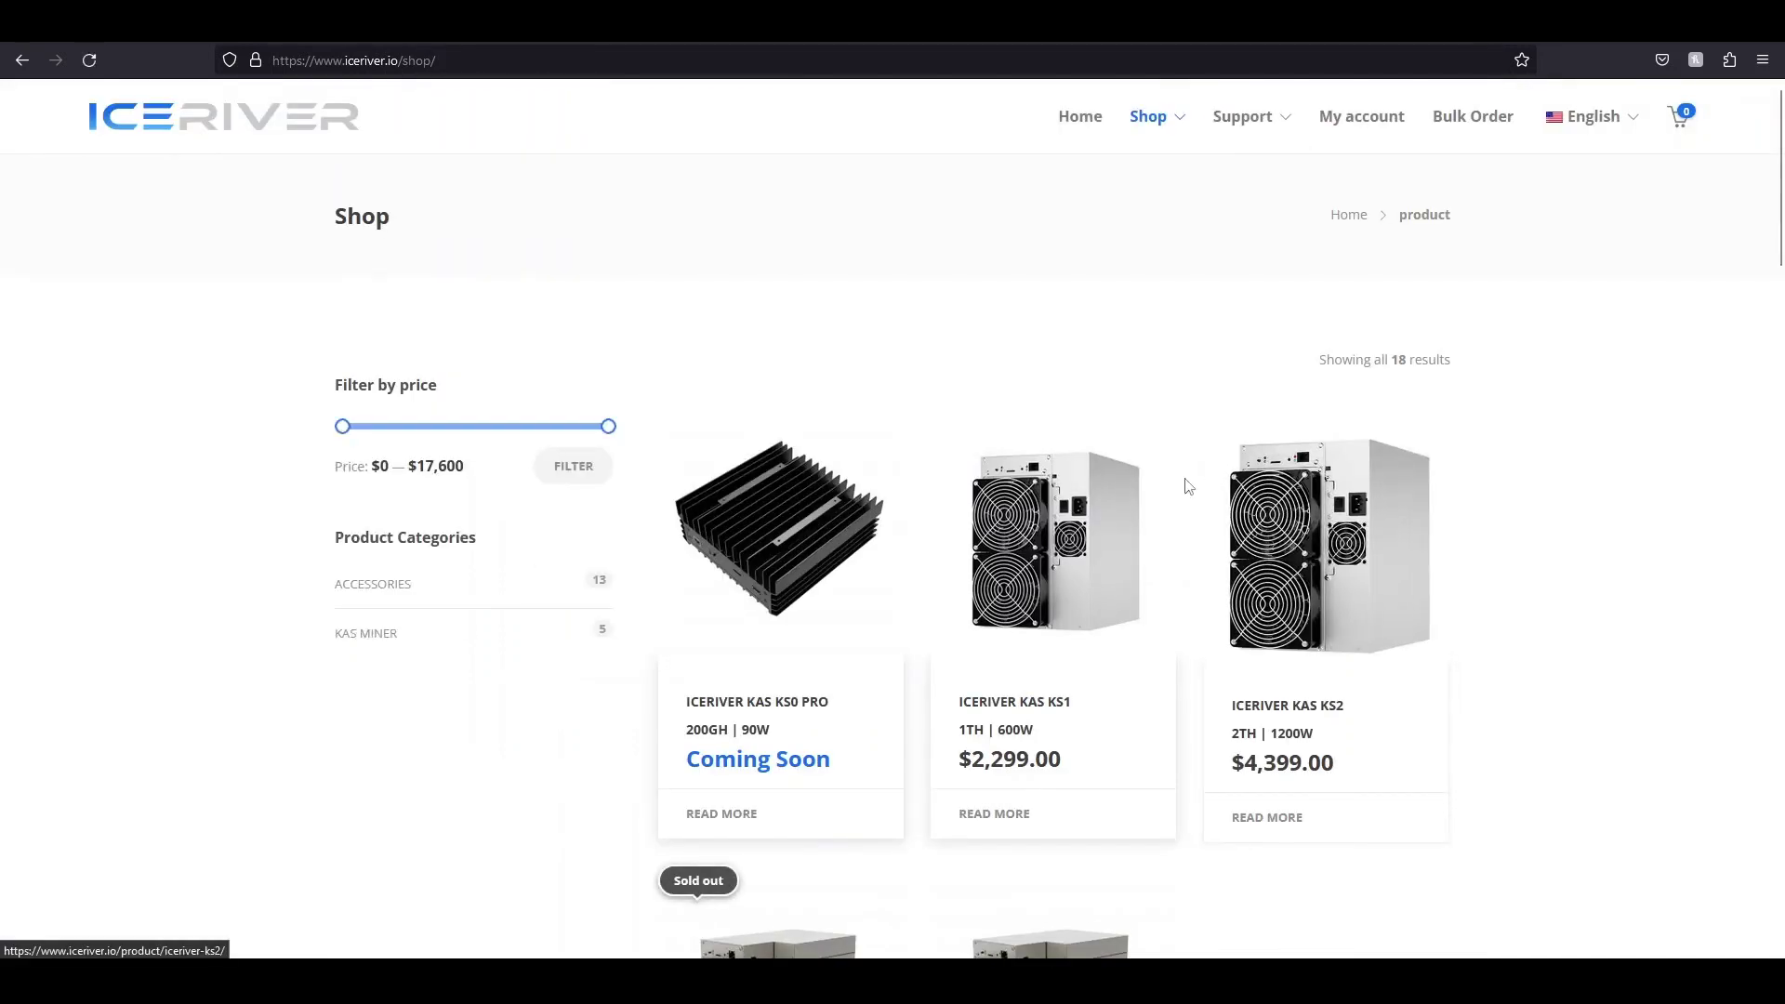
{"action": "left_click", "coordinate": [1055, 539]}
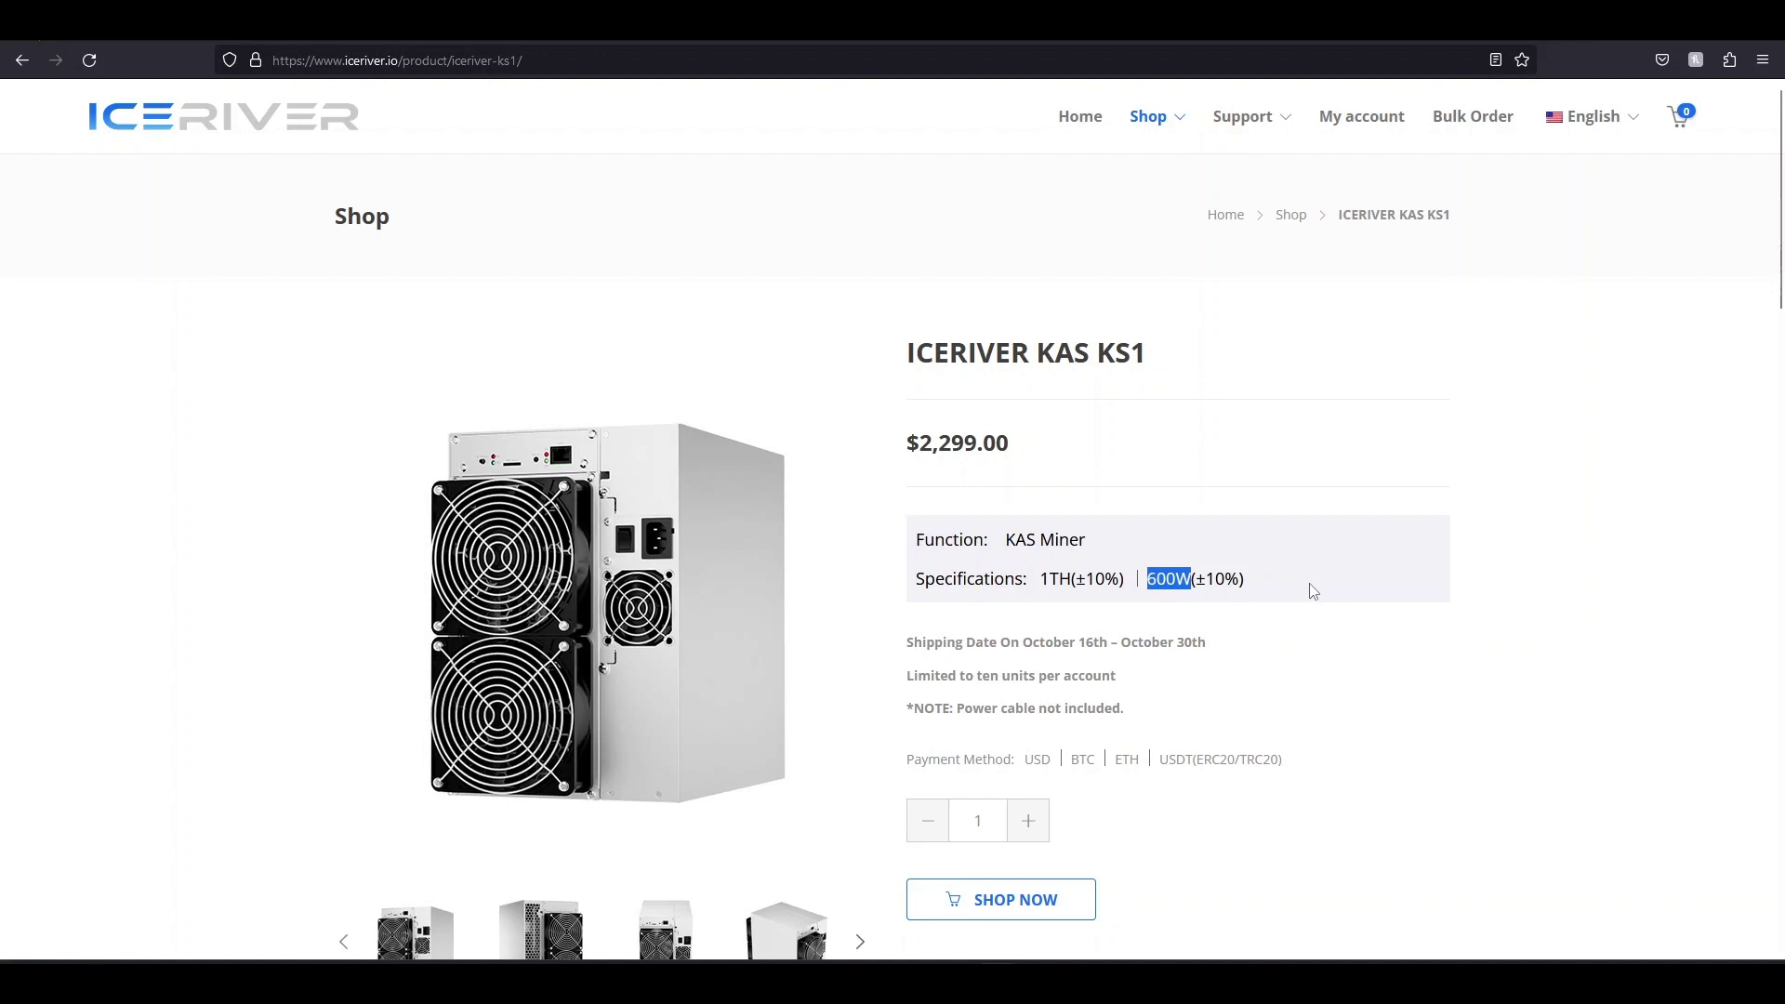
{"action": "left_click", "coordinate": [1153, 582]}
{"action": "double_click", "coordinate": [1151, 582]}
{"action": "left_click", "coordinate": [1179, 549]}
{"action": "left_click_drag", "start_coordinate": [1041, 582], "coordinate": [1071, 582]}
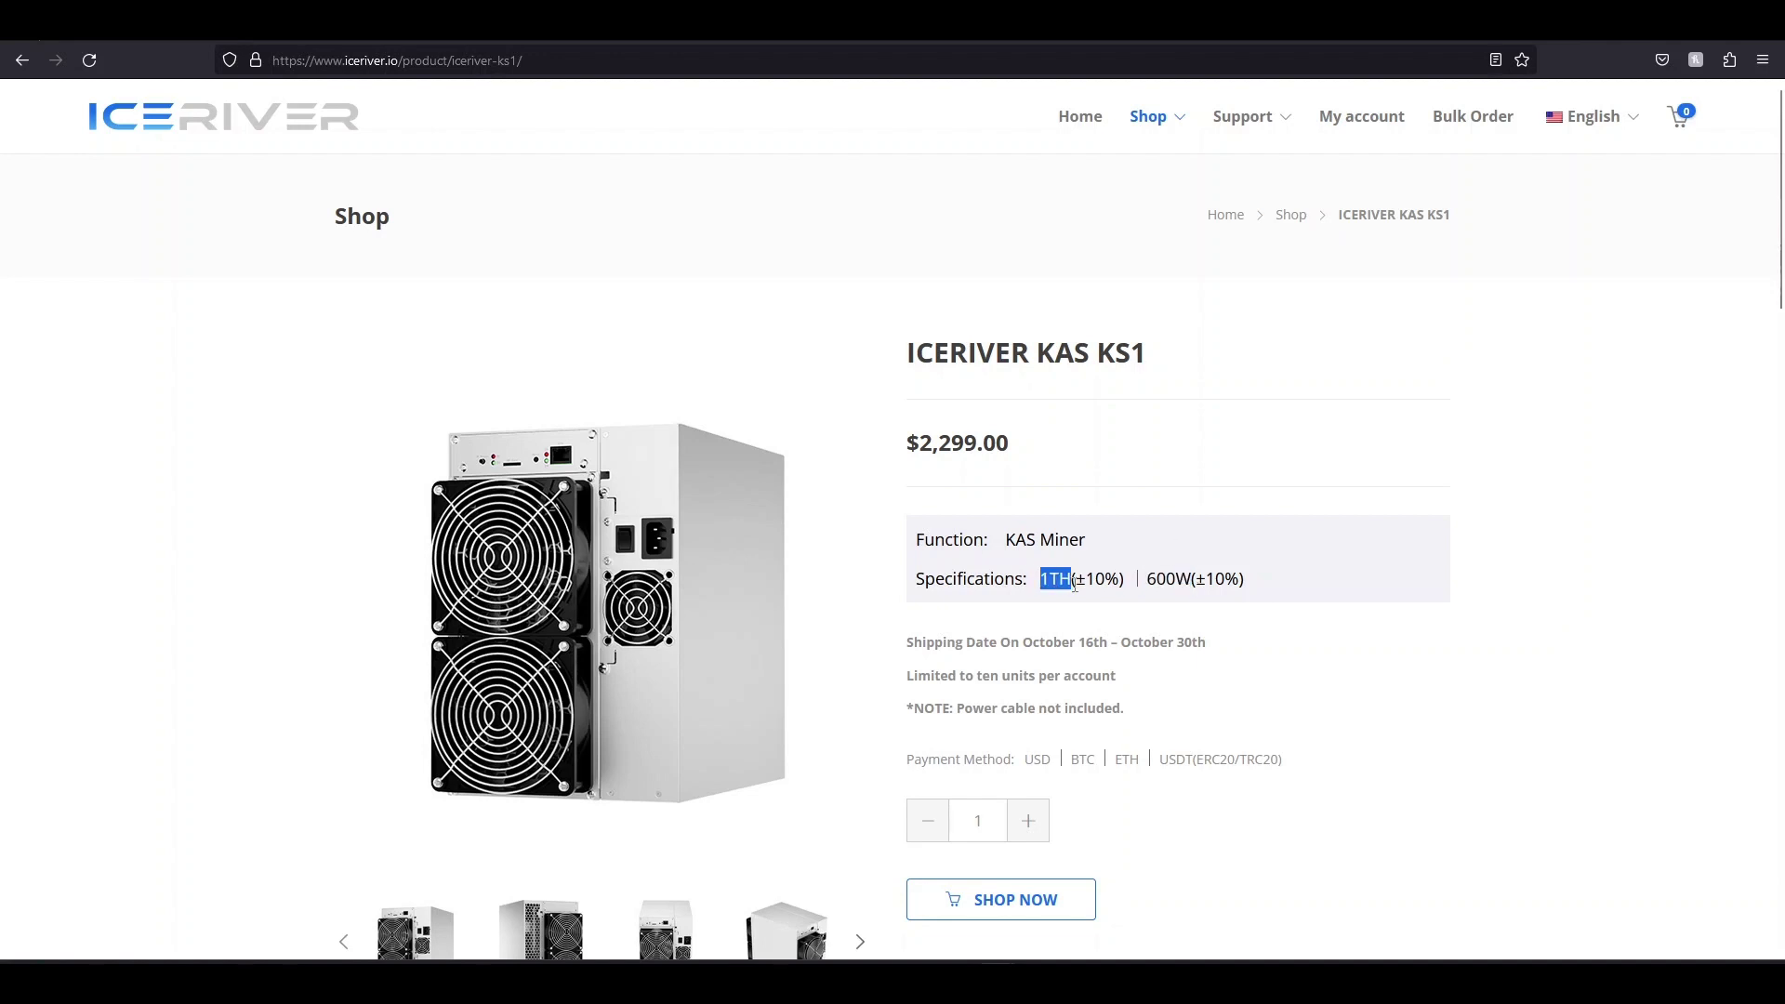
{"action": "left_click", "coordinate": [1246, 457]}
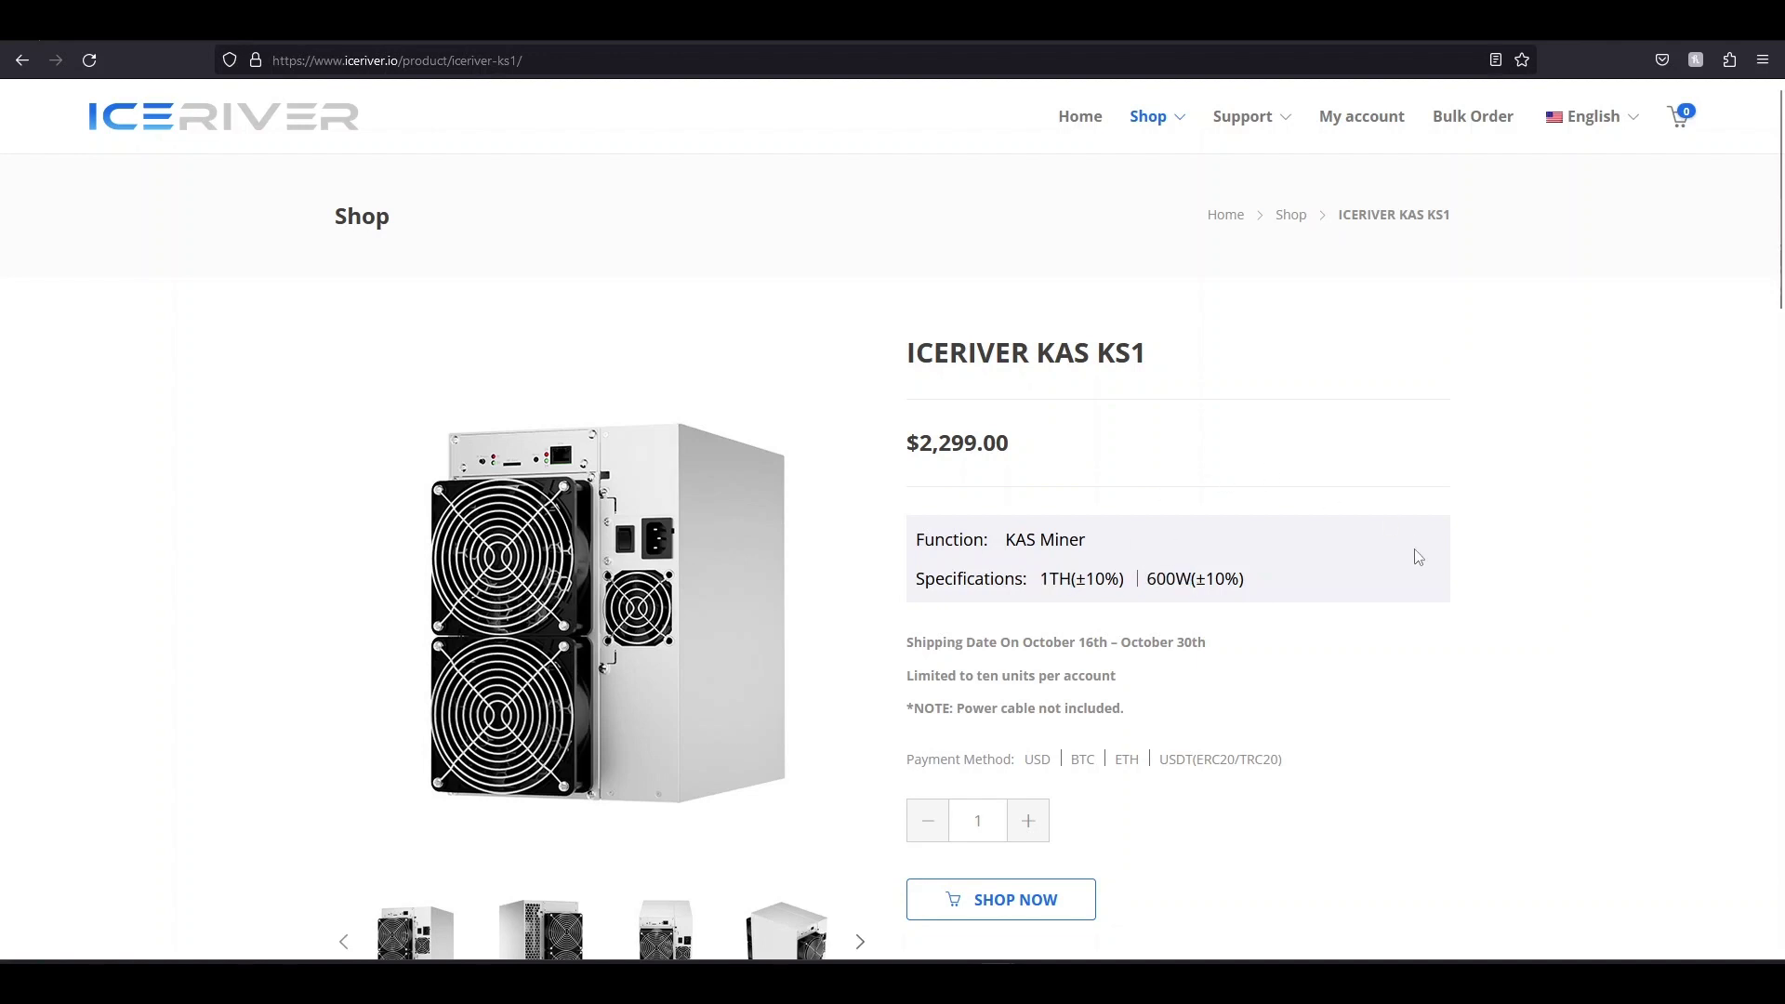